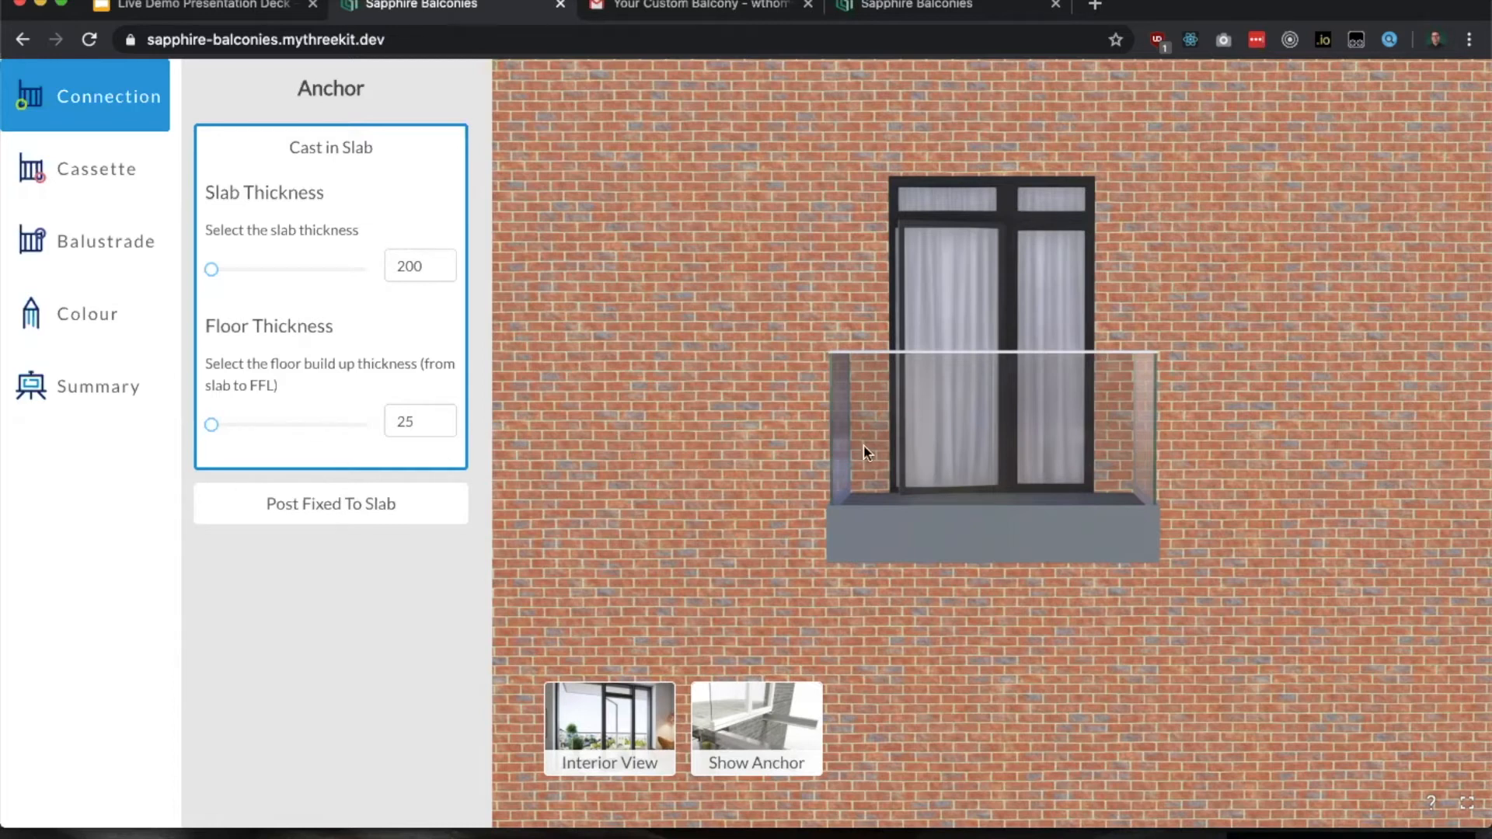
Step: View the balcony from several angles and show its anchor connection to the slab
drag(786, 459, 852, 420)
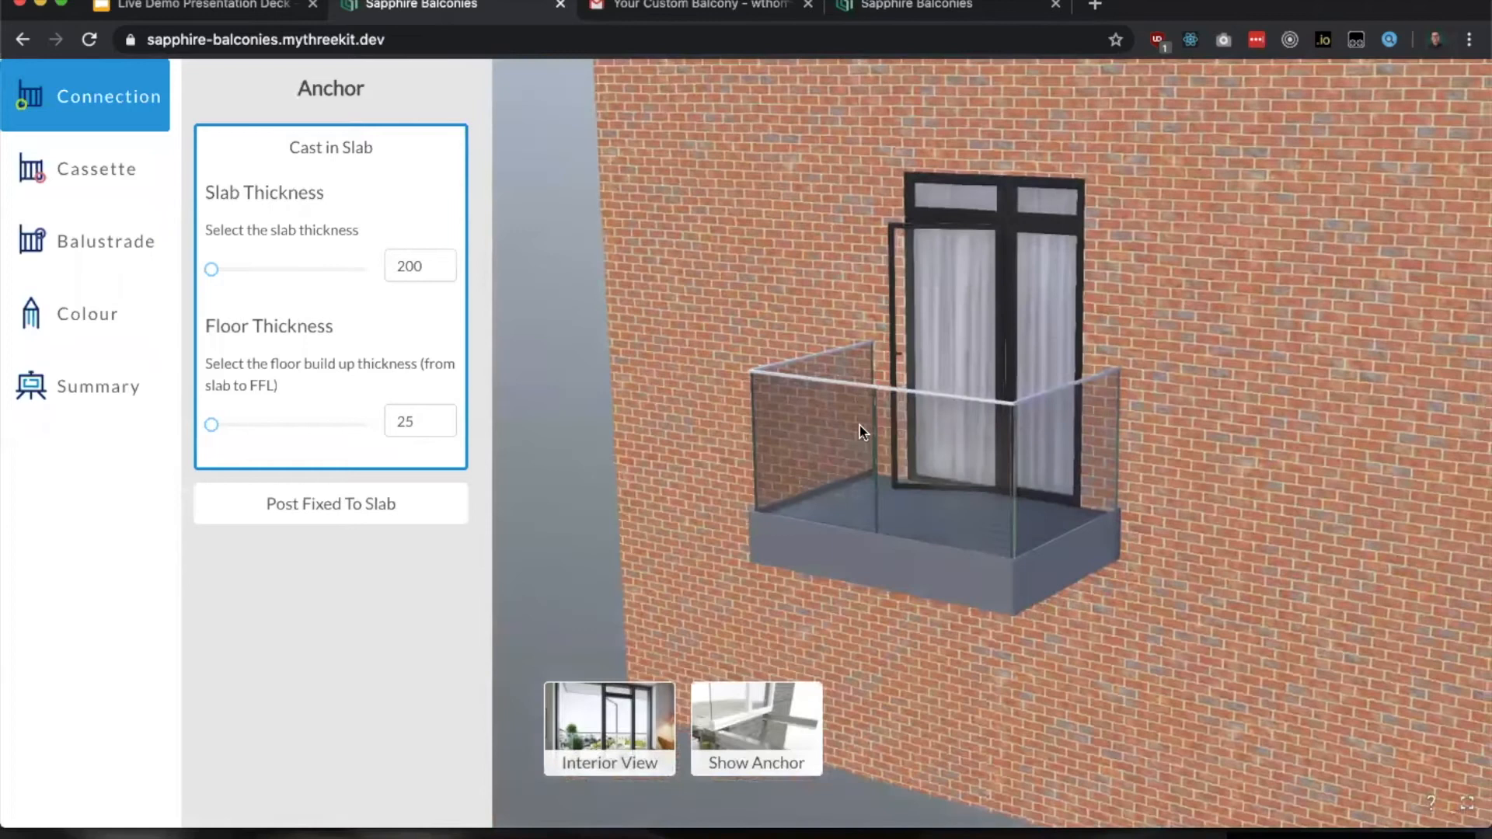
scroll(859, 426, down, 3)
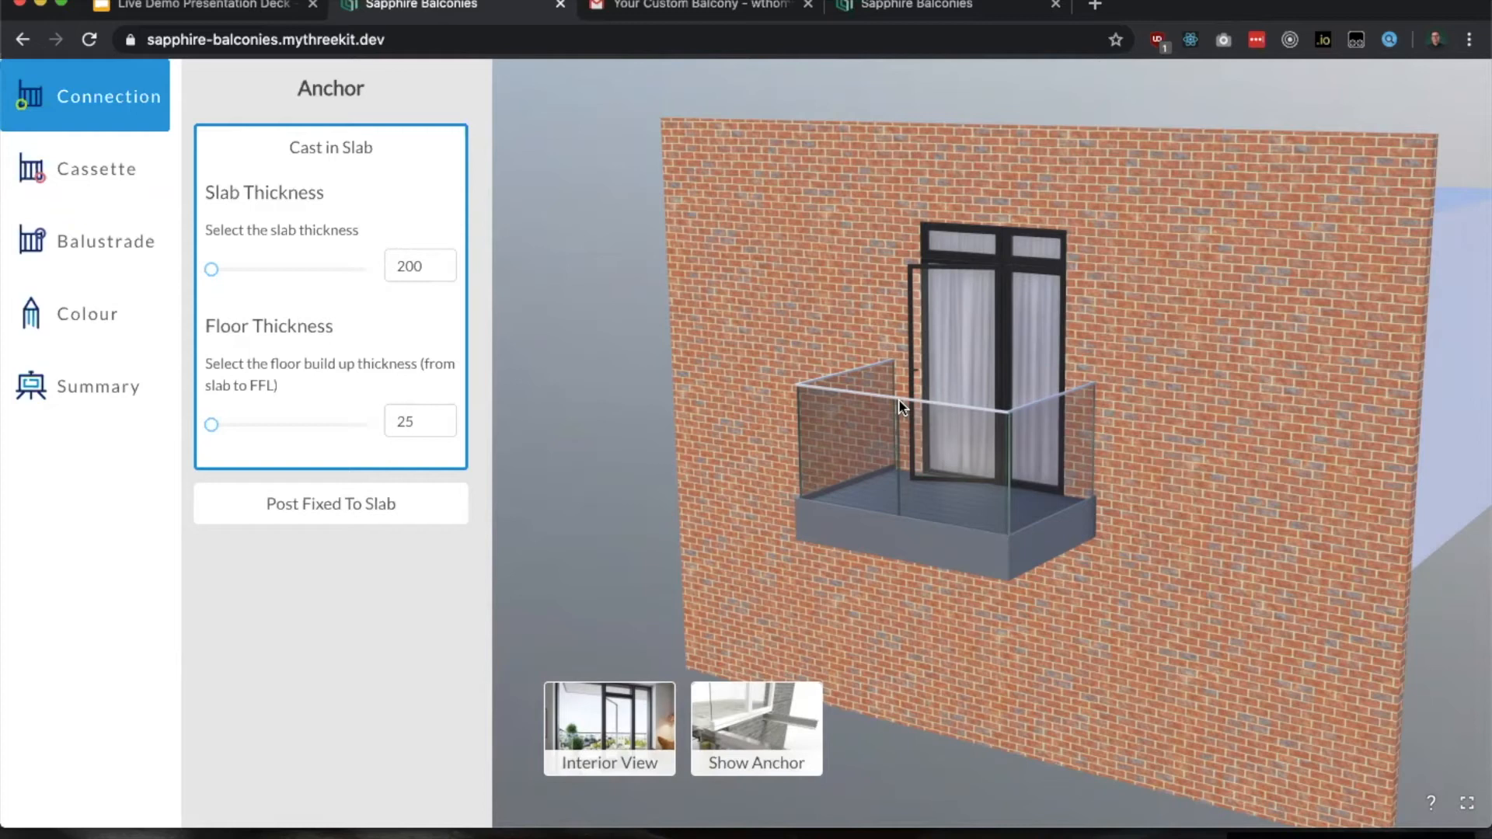
drag(810, 394, 765, 380)
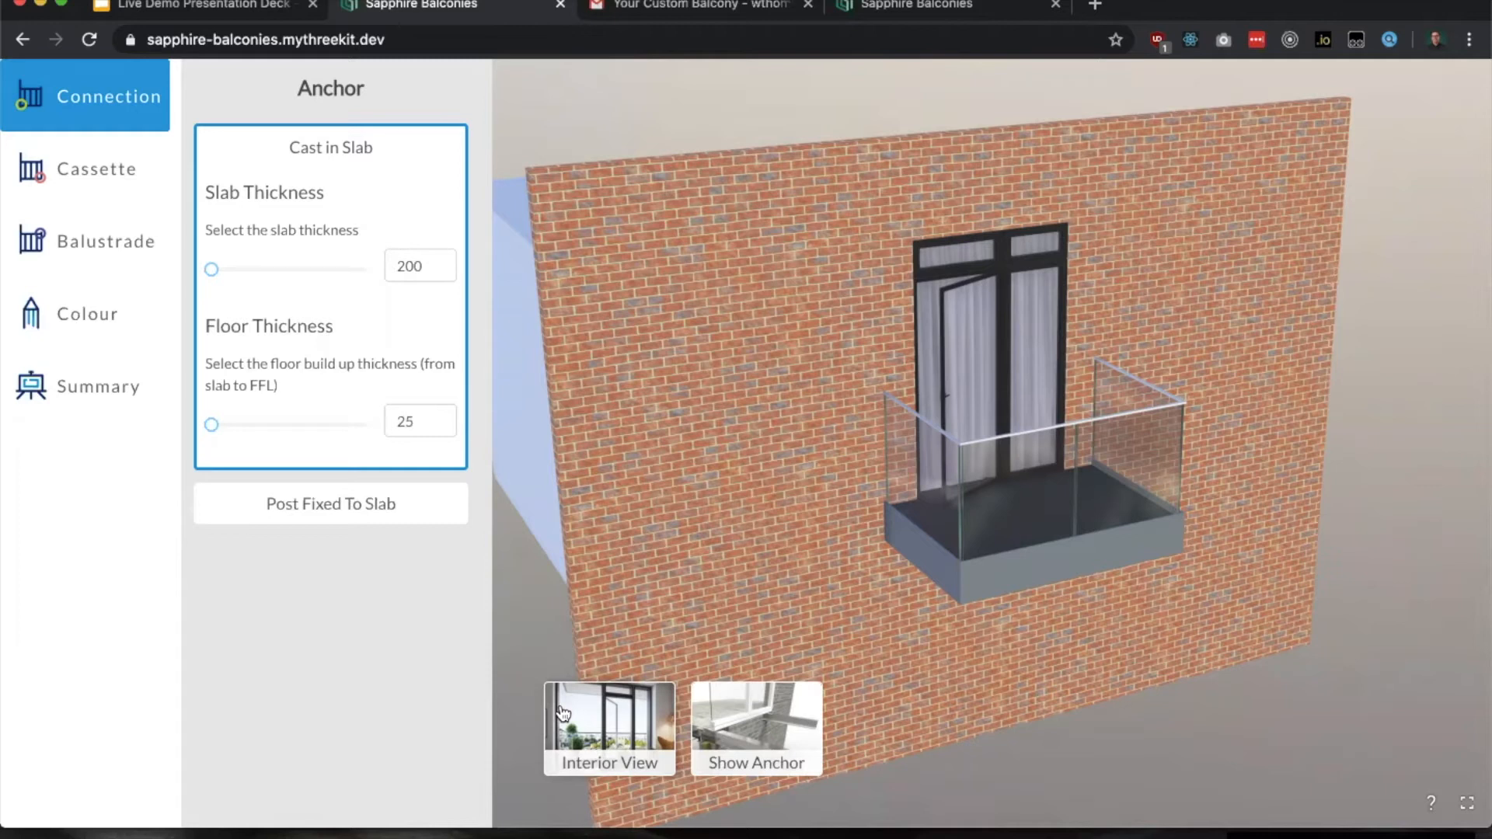
click(787, 728)
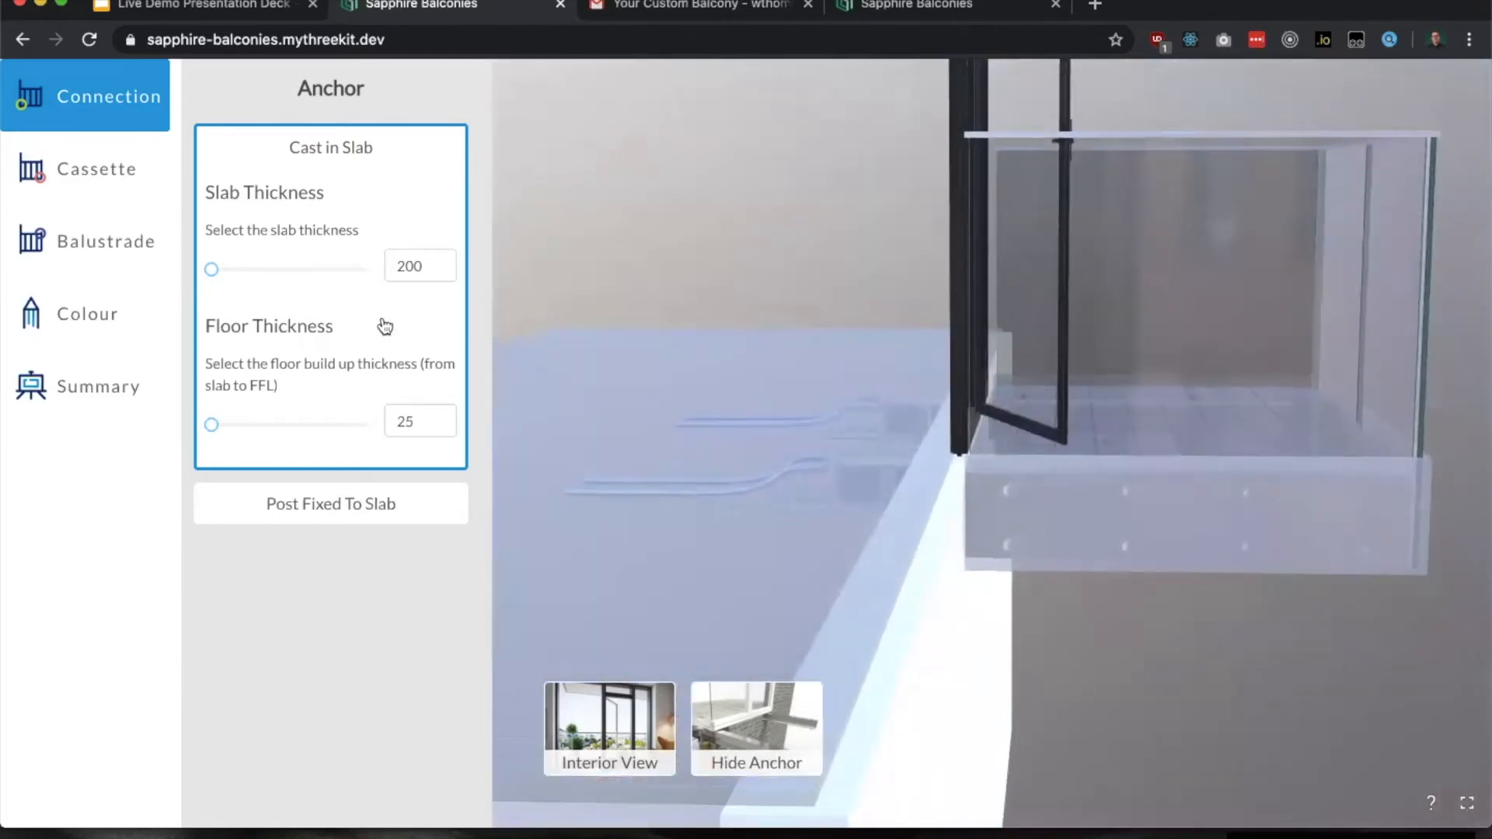
Step: Set the slab thickness of the Cast in Slab anchor to 275 and hide the anchor
drag(236, 276, 261, 276)
click(328, 270)
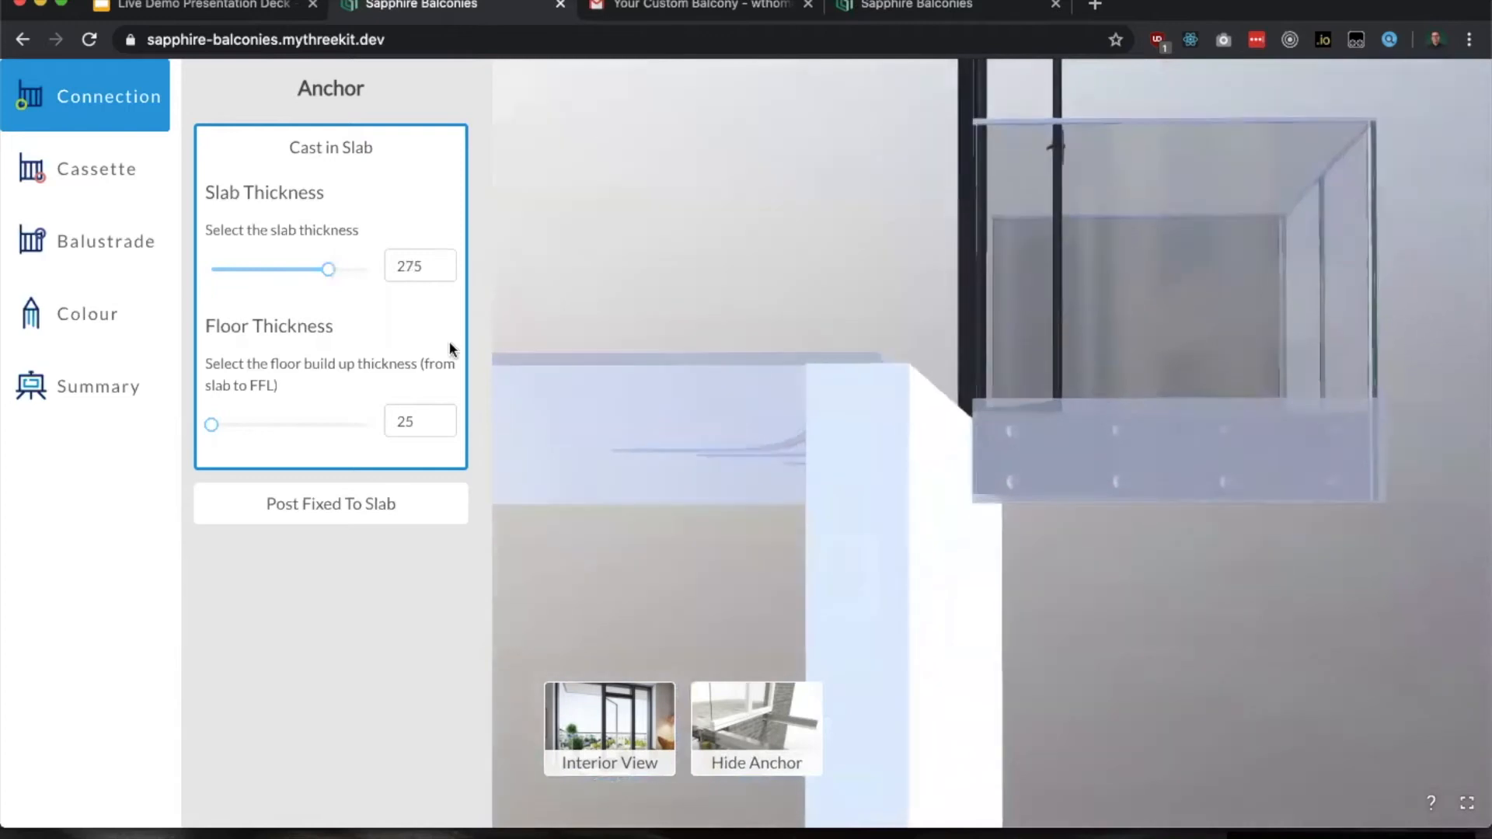
mouse_move(349, 274)
mouse_down()
mouse_move(365, 273)
mouse_move(237, 273)
mouse_move(336, 272)
mouse_up()
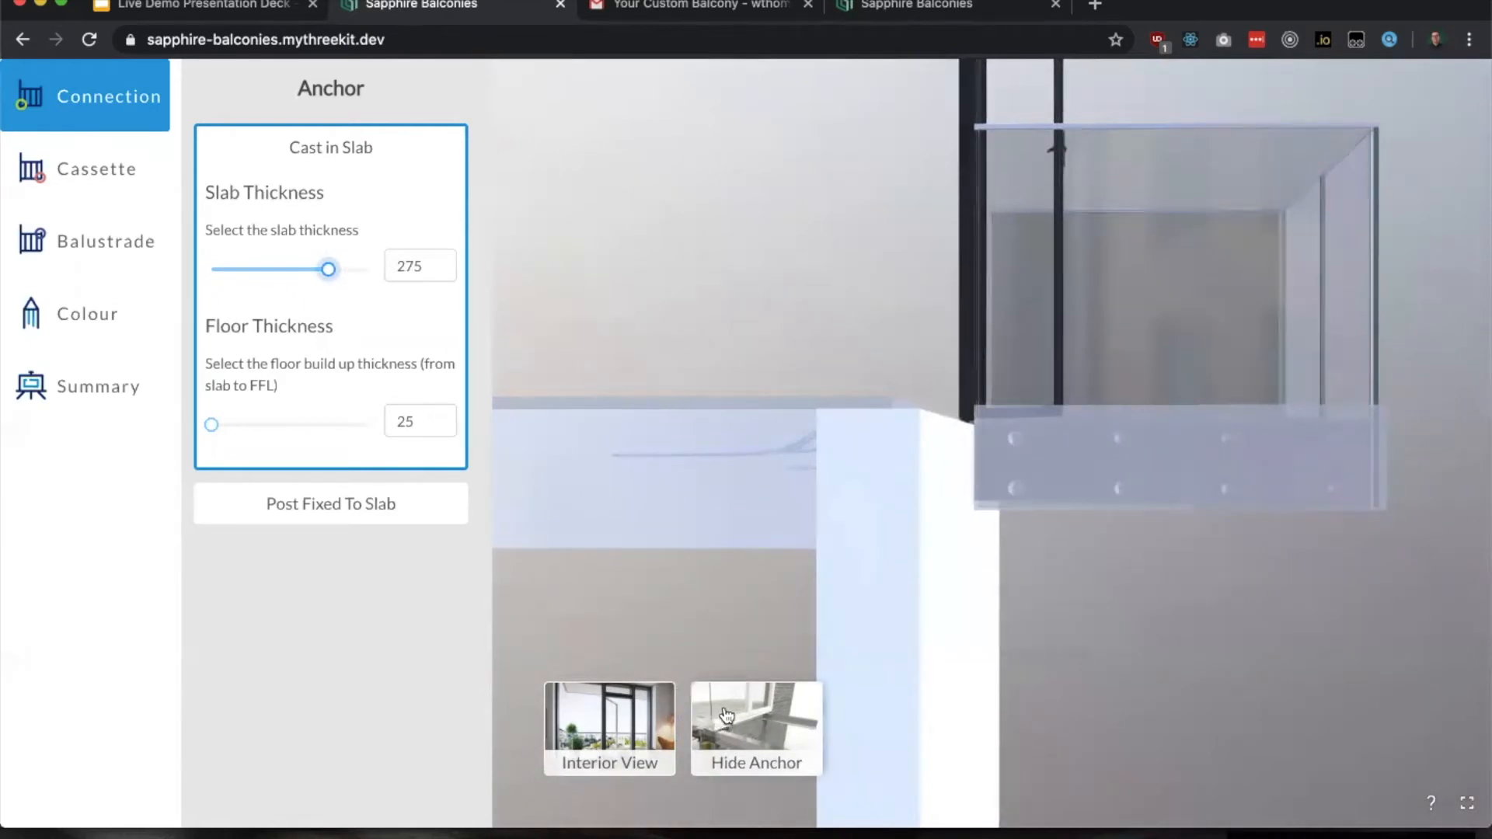
drag(962, 470, 834, 512)
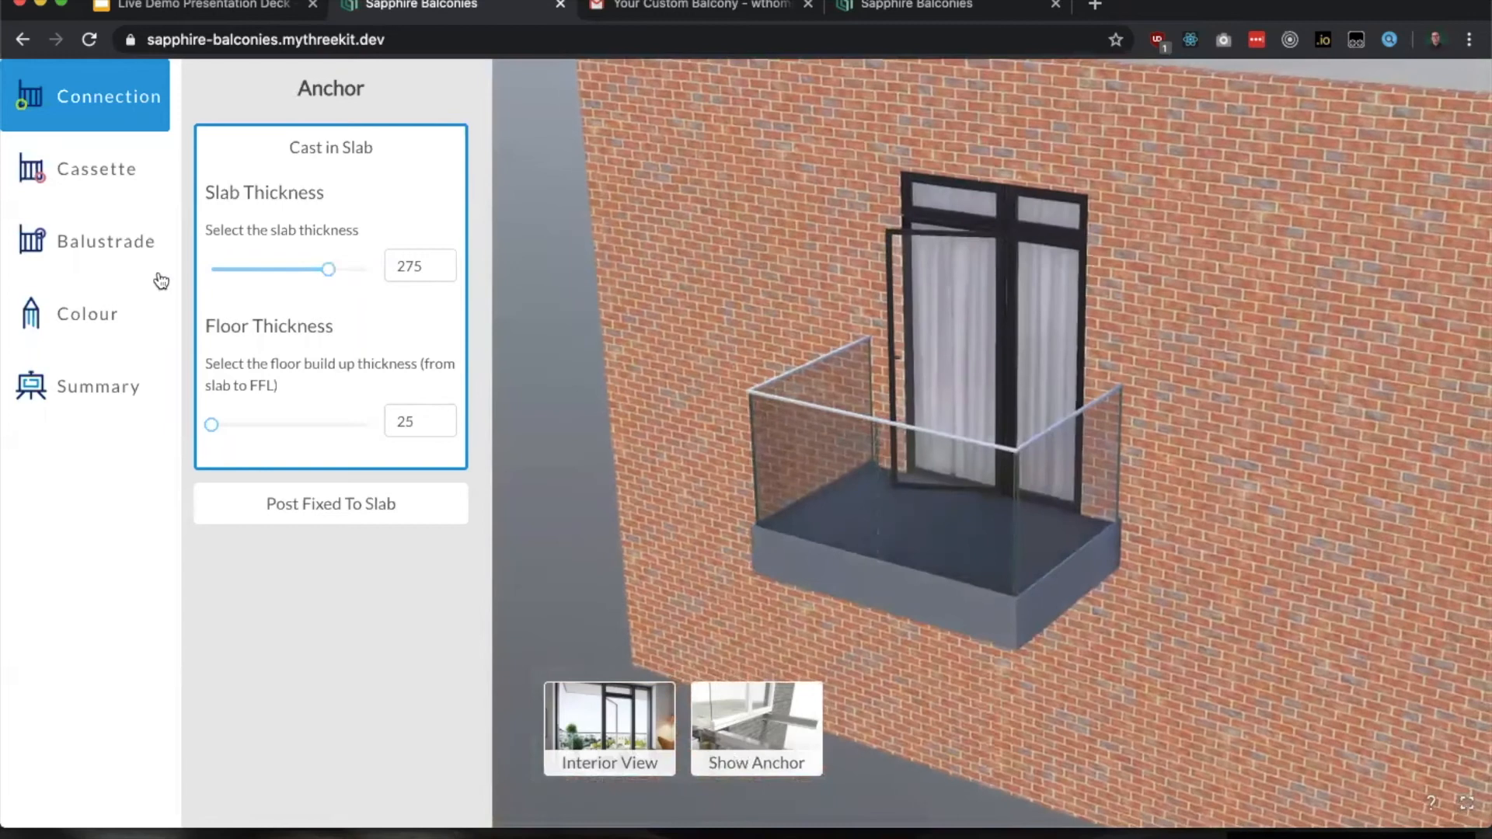
Step: Try the Parallelogram (L) and Parallelogram (R) shapes for the balcony cassette
click(128, 171)
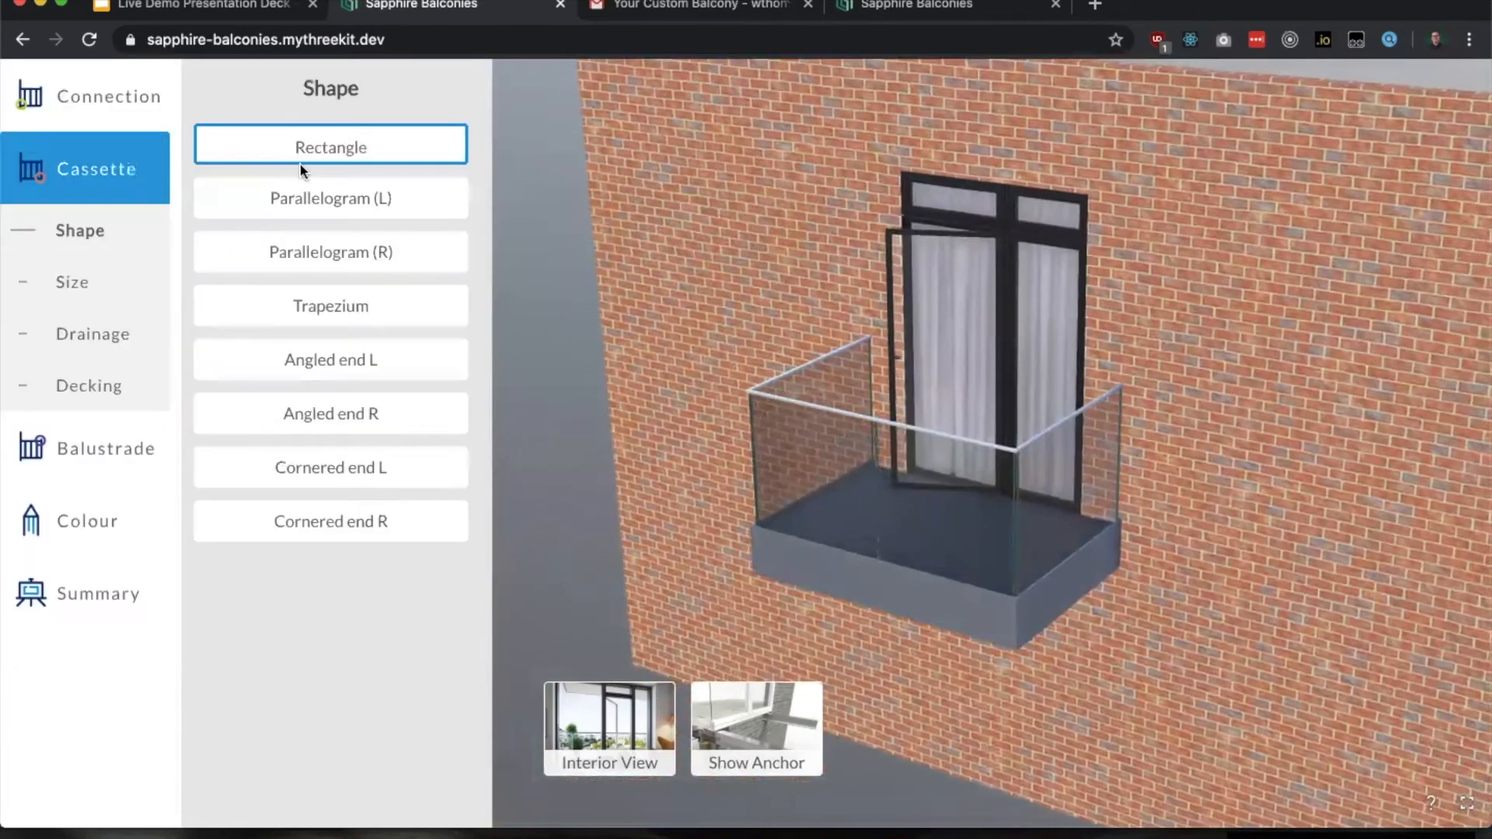
click(325, 194)
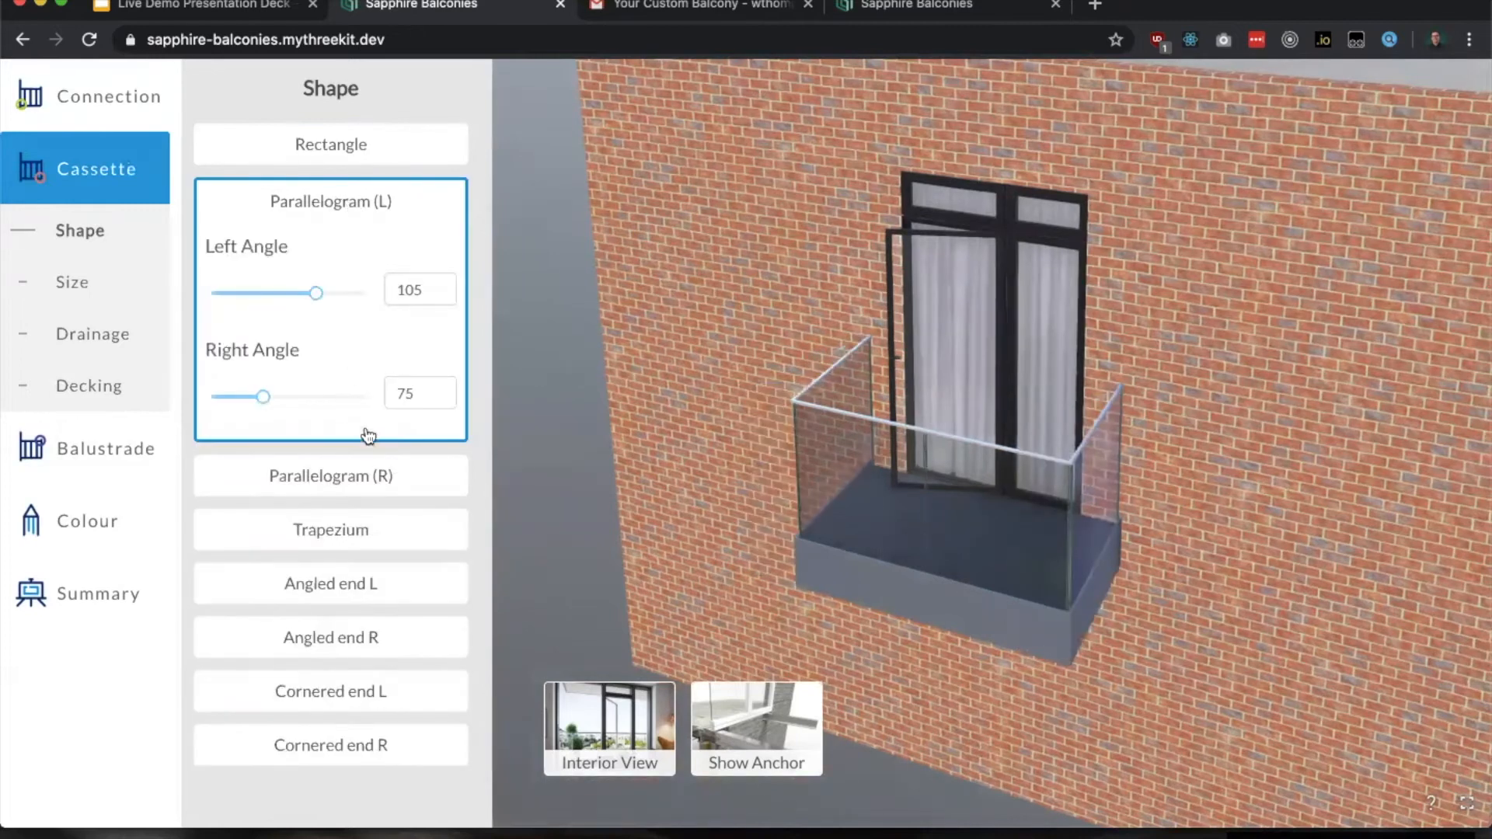
mouse_move(271, 402)
mouse_down()
mouse_move(305, 402)
mouse_move(263, 400)
mouse_up()
click(332, 479)
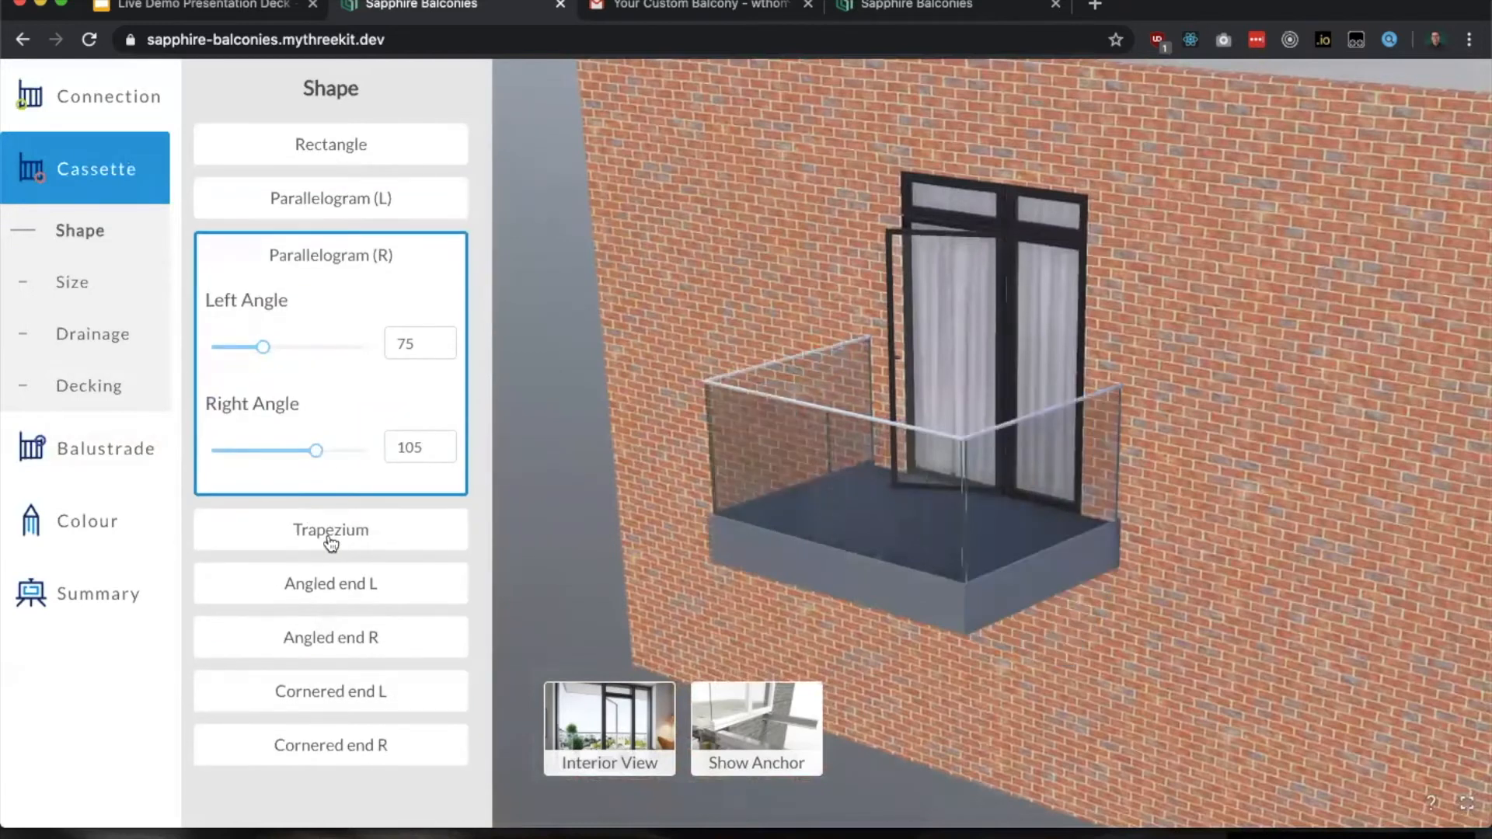
Step: Try the Trapezium cassette shape with a right angle of 120, then return to Rectangle
click(342, 546)
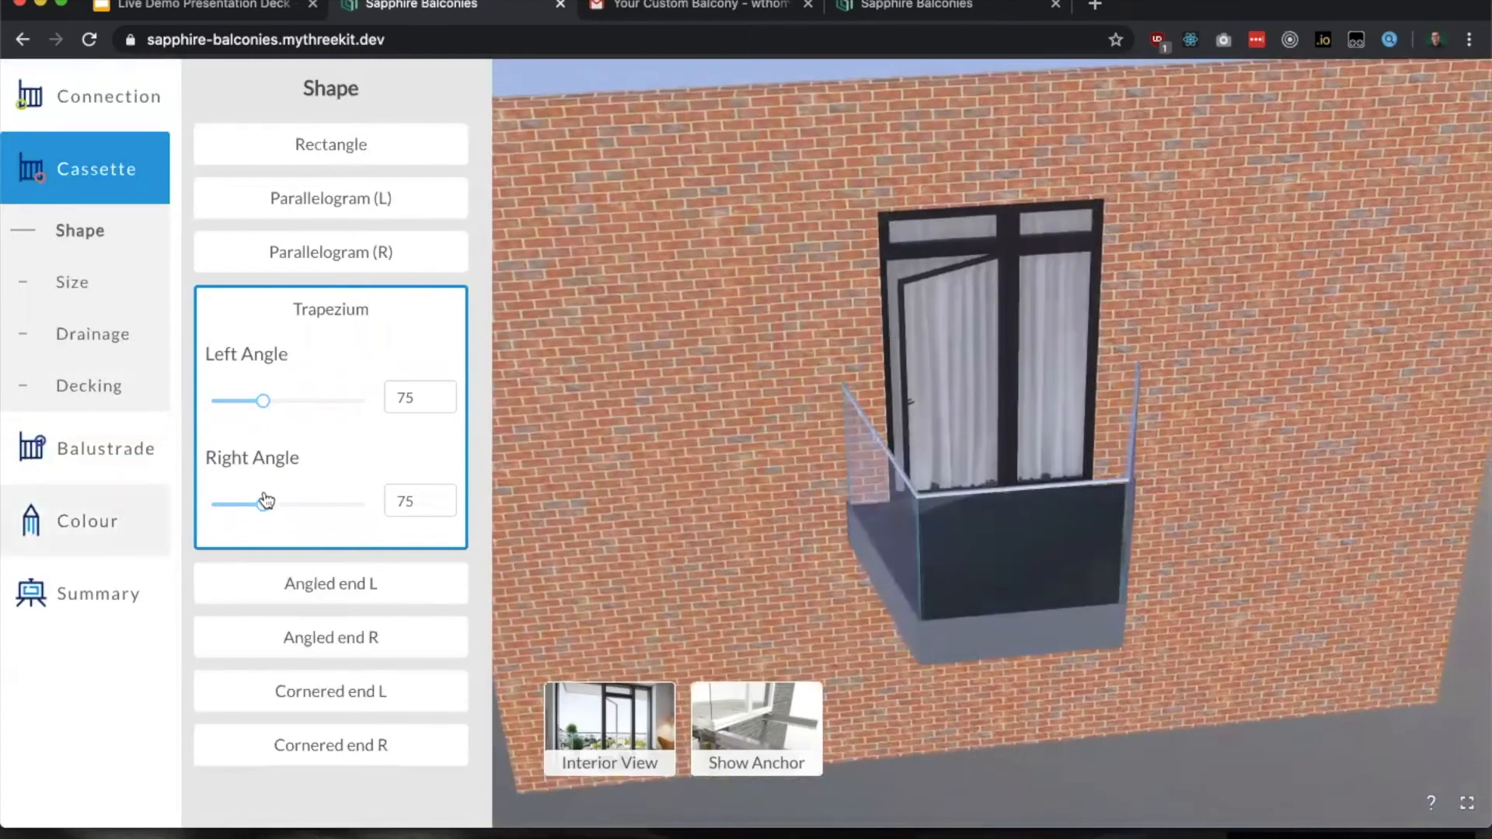
click(354, 515)
click(341, 505)
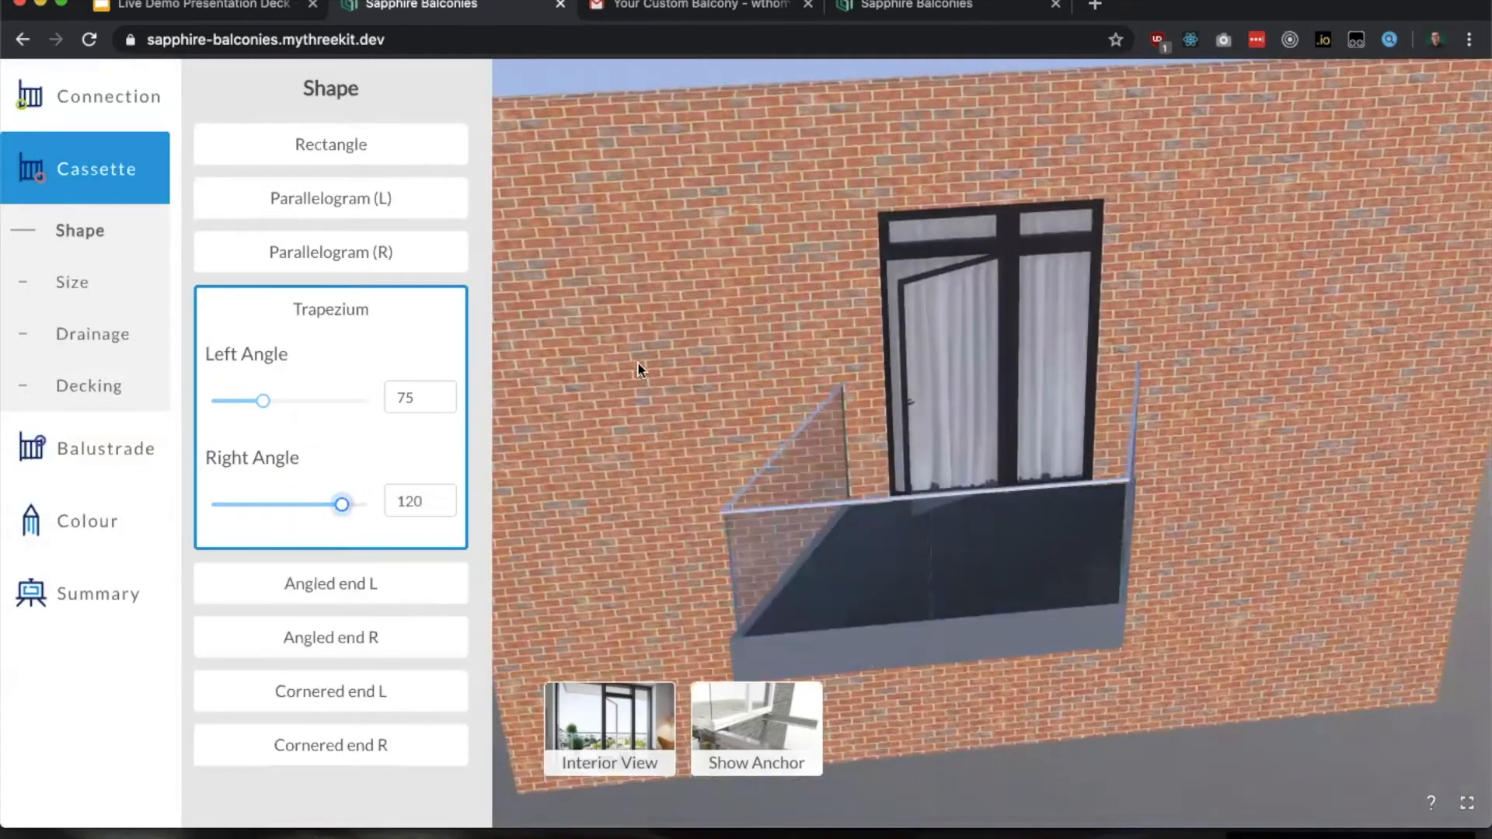
click(369, 148)
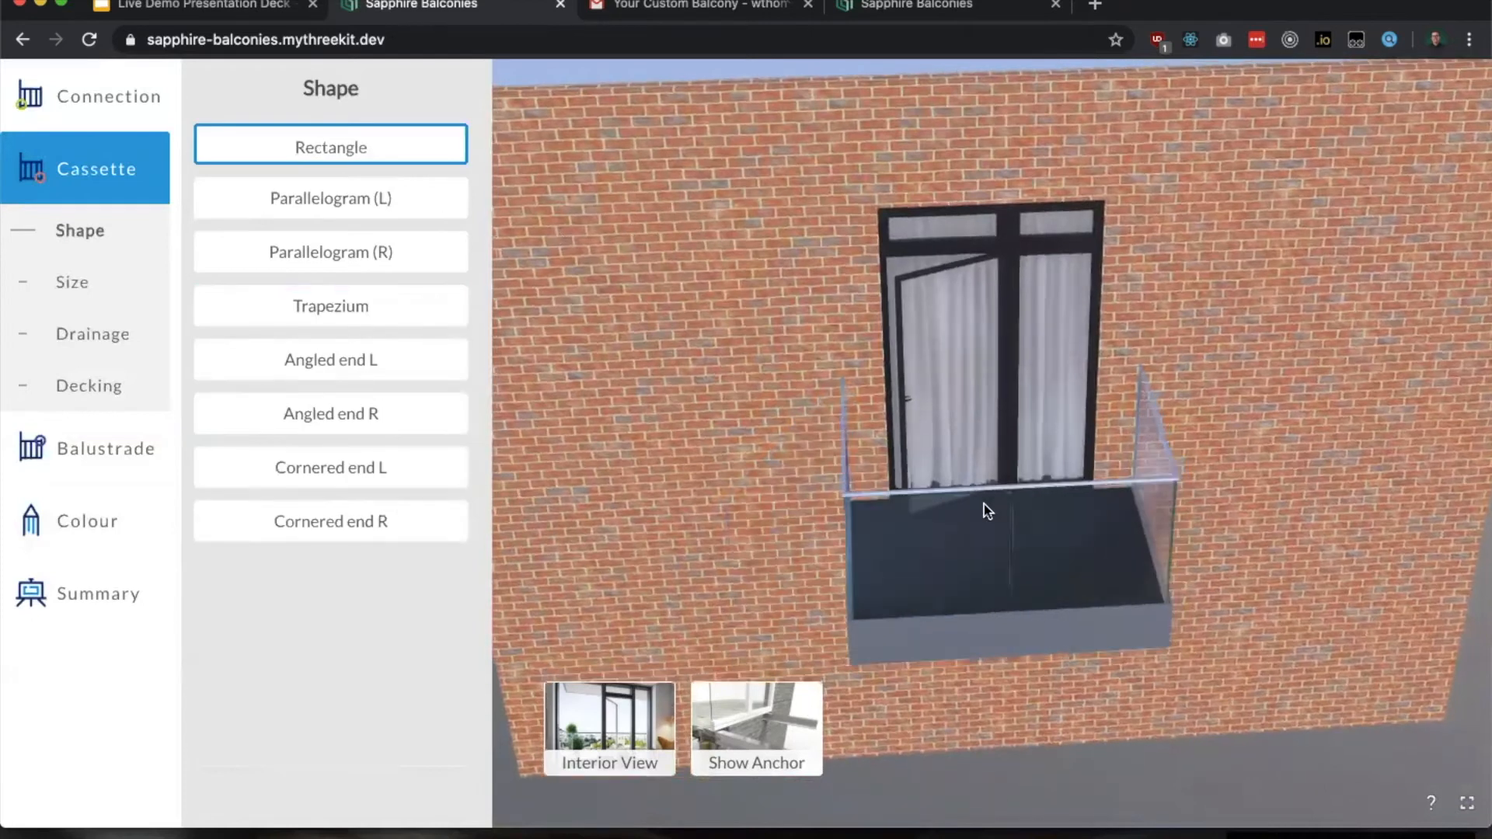
Step: Set the cassette's projection to 1950 and its width to 3400
click(78, 283)
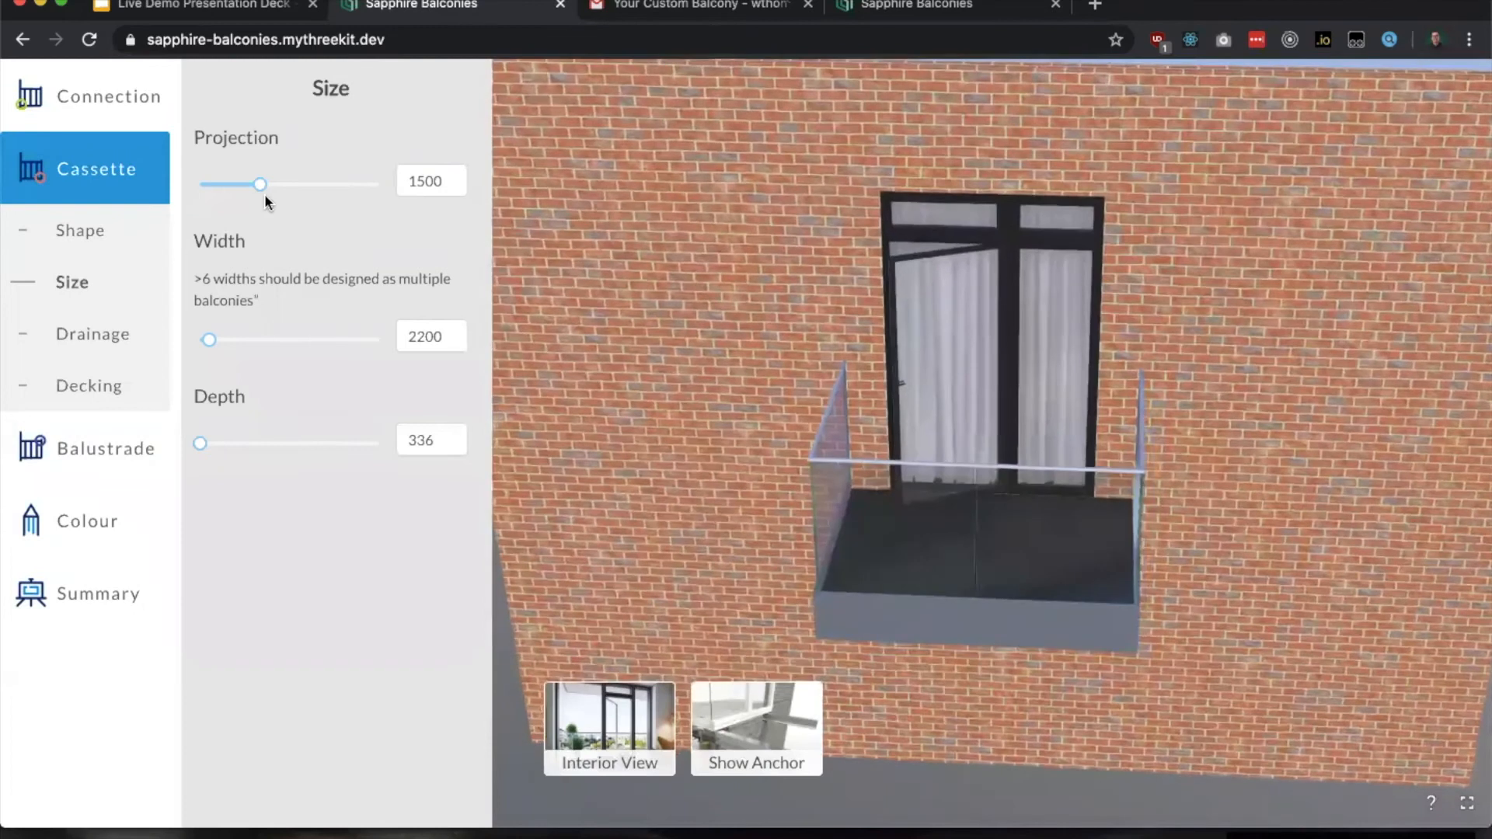
drag(261, 185, 330, 185)
mouse_move(213, 342)
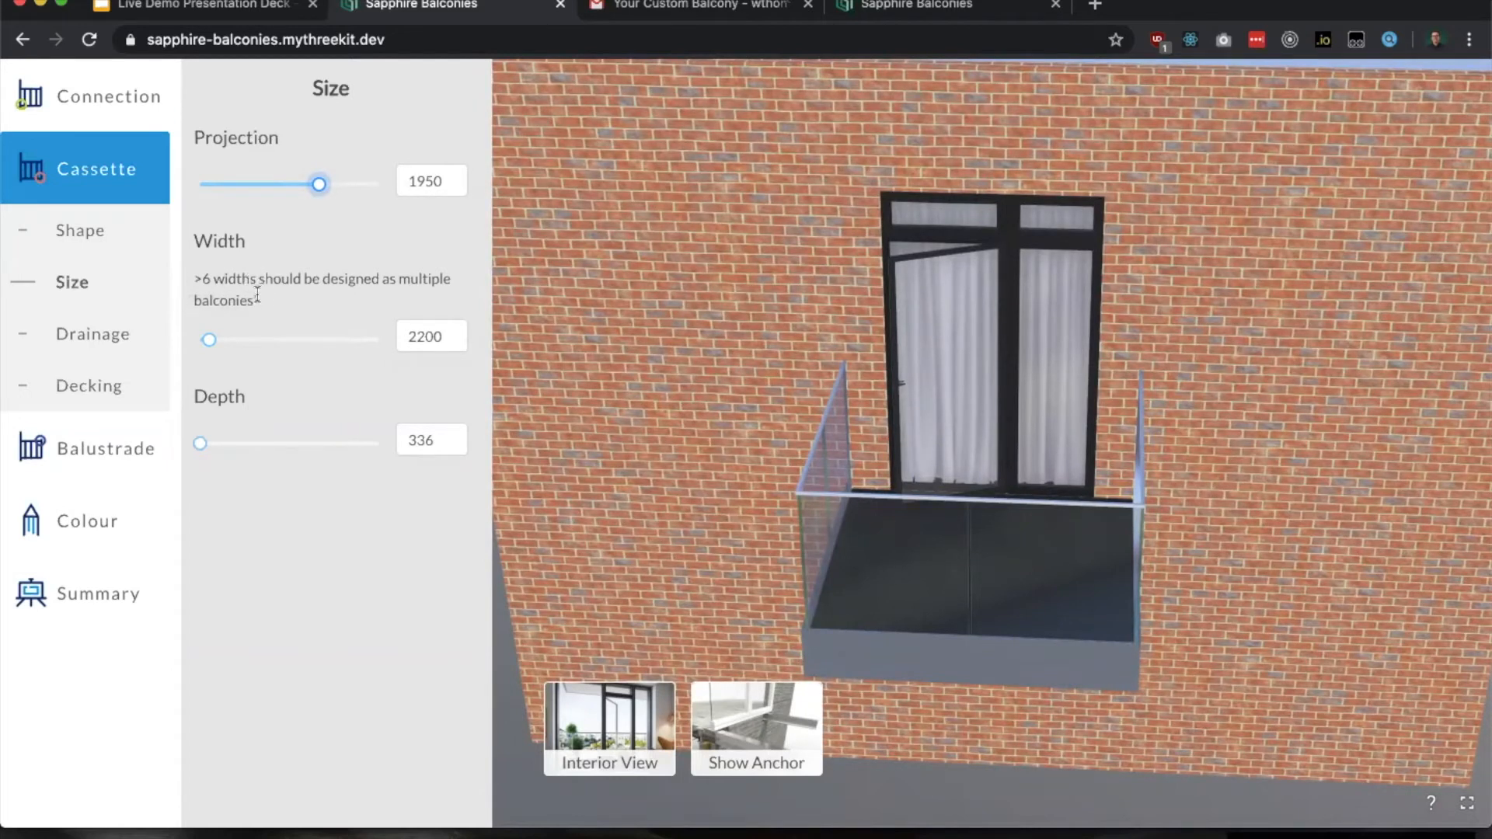
drag(210, 339, 266, 342)
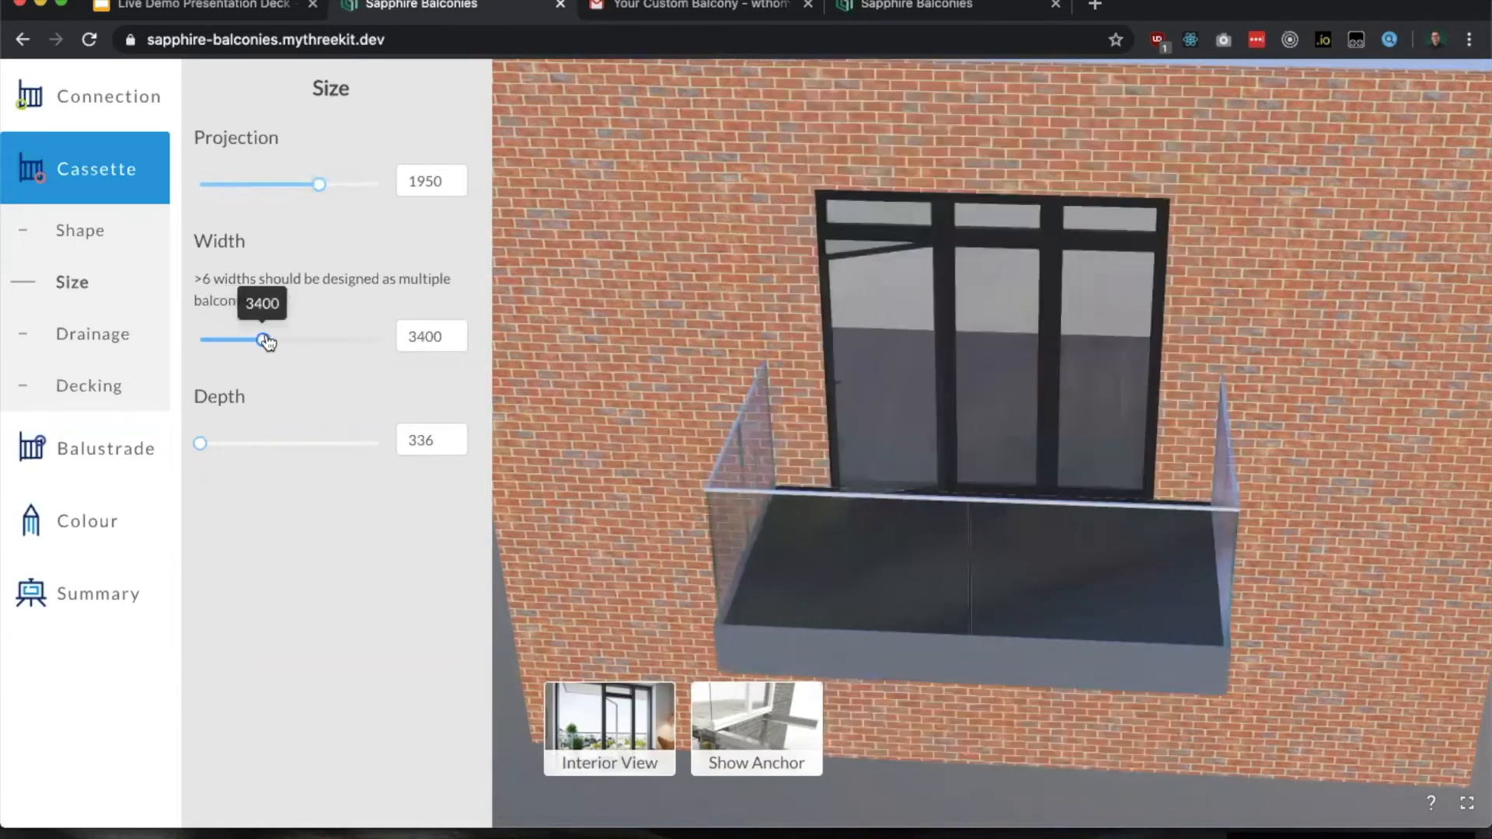
drag(829, 393, 722, 389)
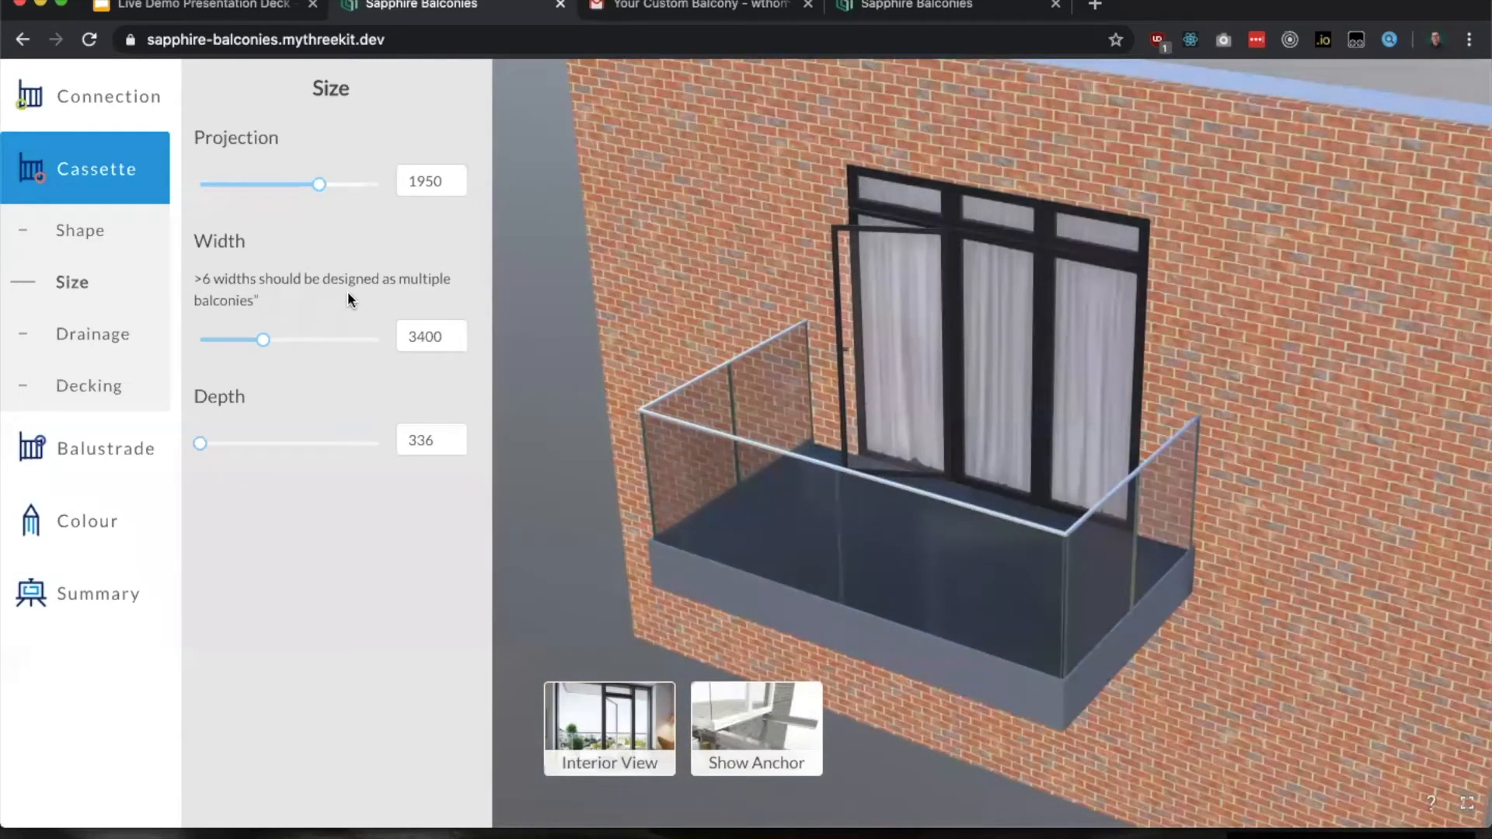
Step: Show the anchor and try a cassette projection of 1650 with a width of 4900
click(722, 740)
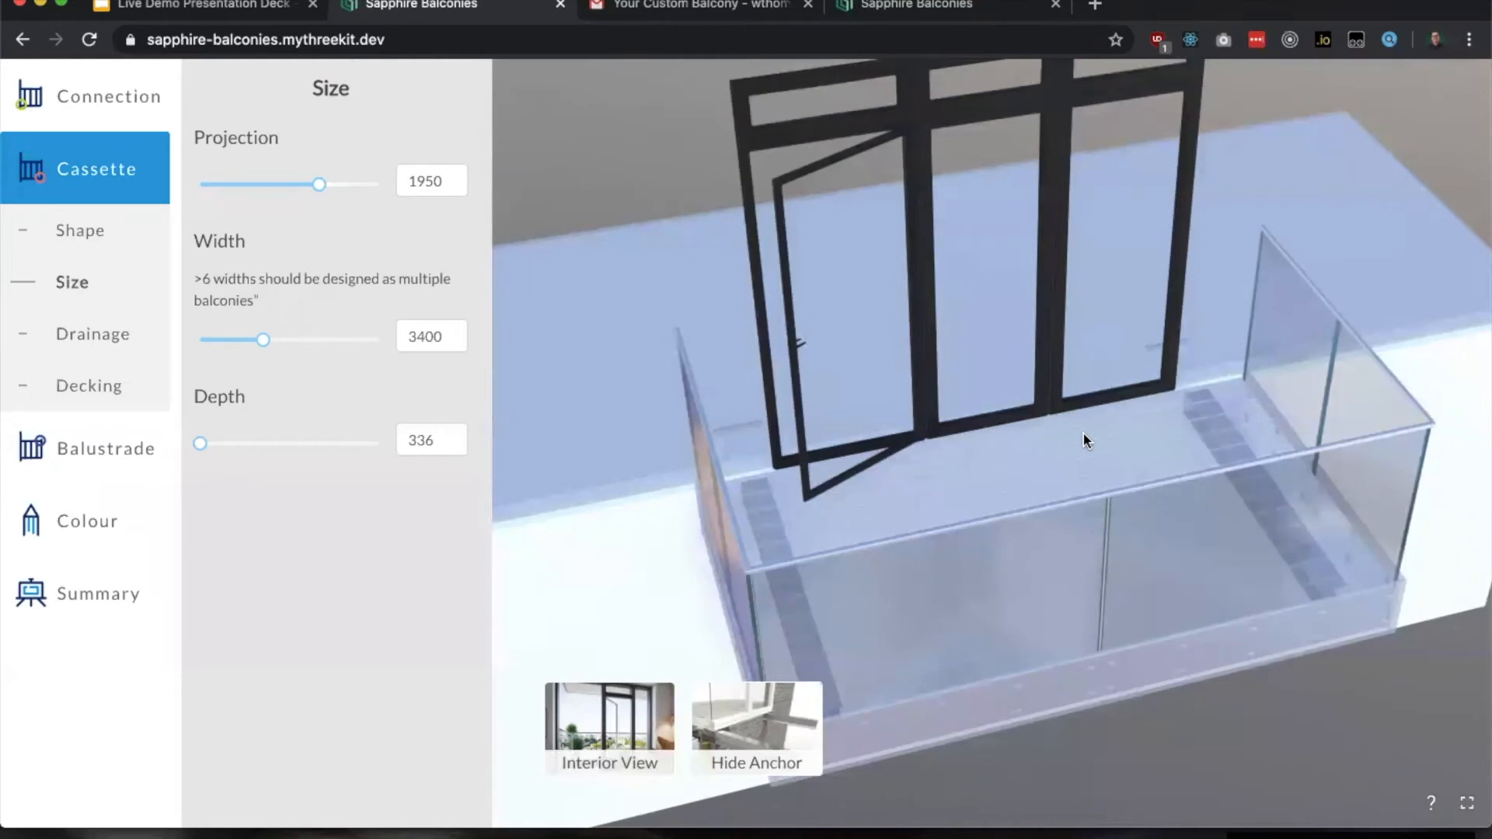
drag(1089, 592, 792, 560)
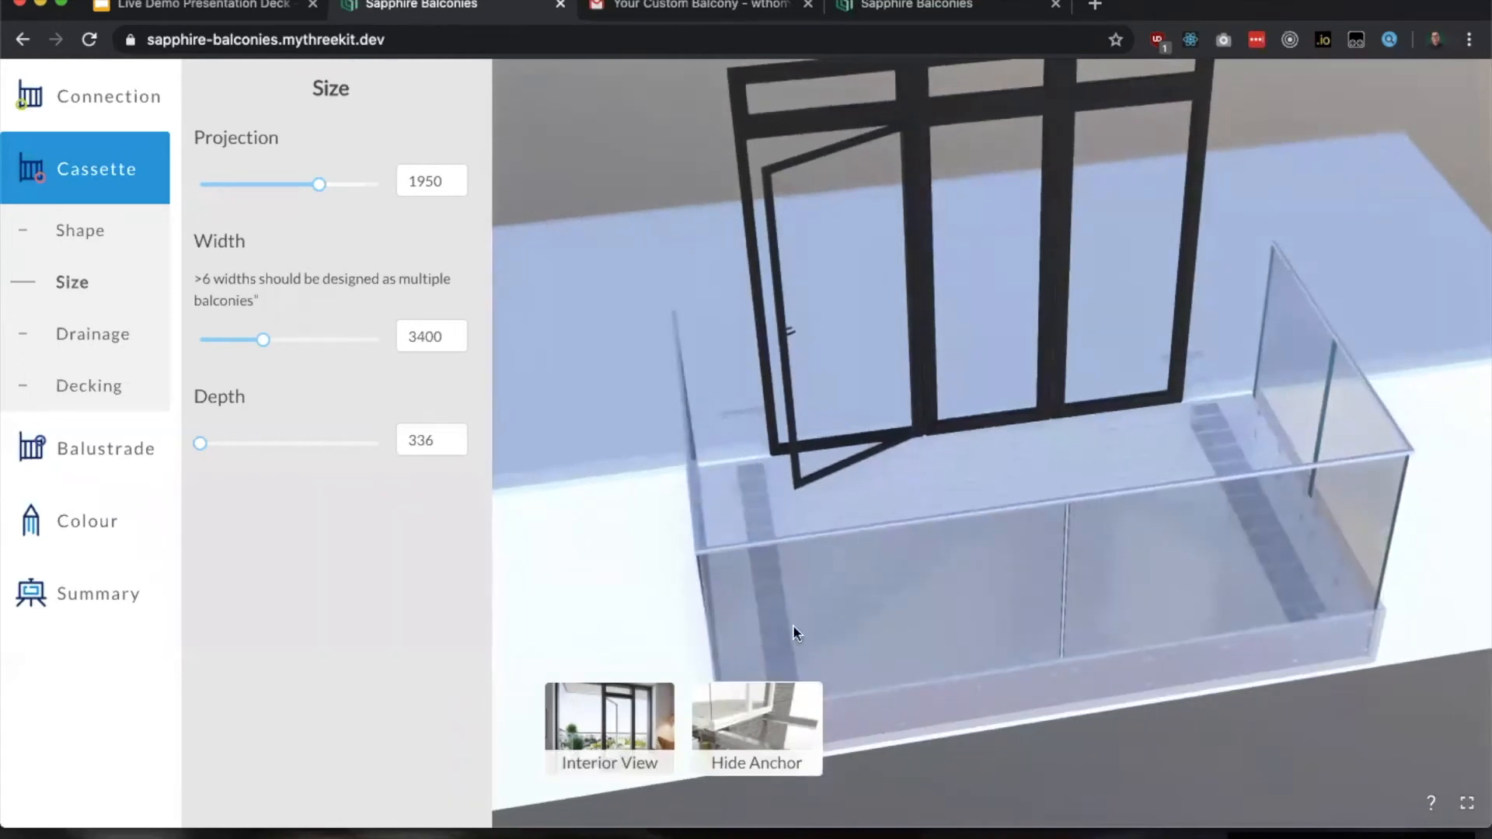
drag(1221, 583, 1149, 581)
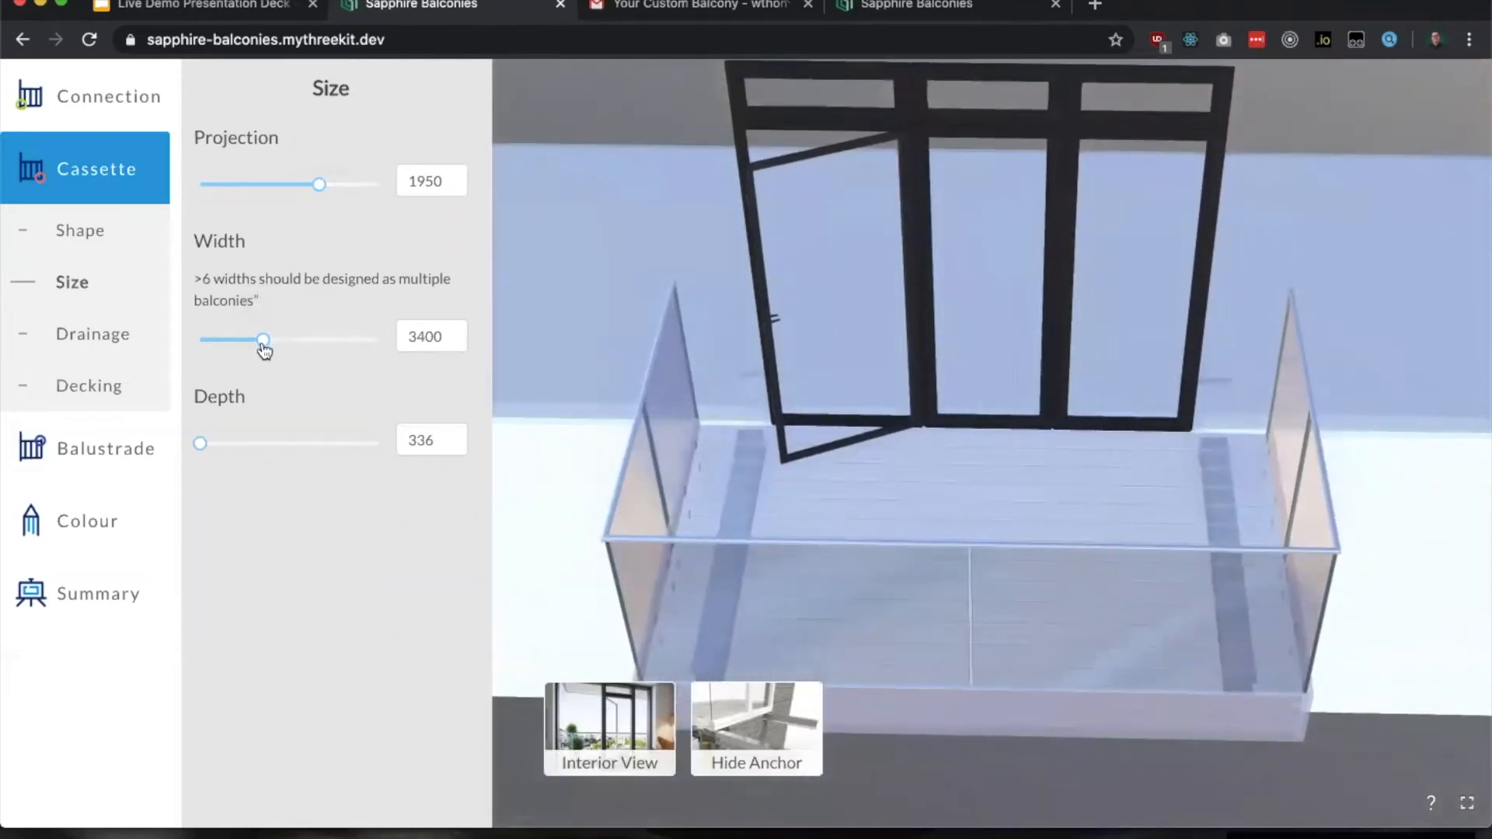
drag(314, 193, 275, 189)
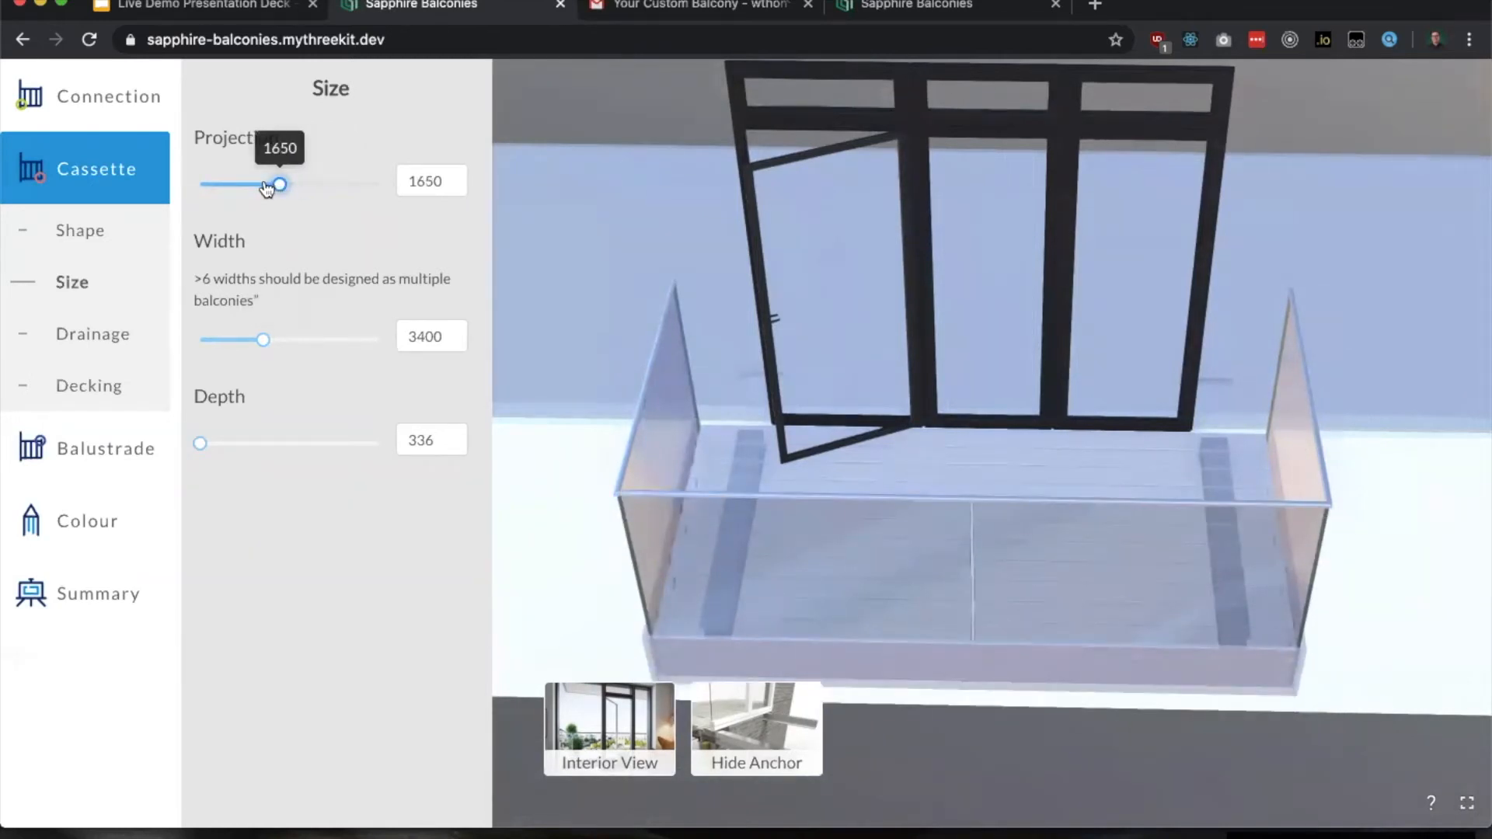
drag(261, 340, 330, 344)
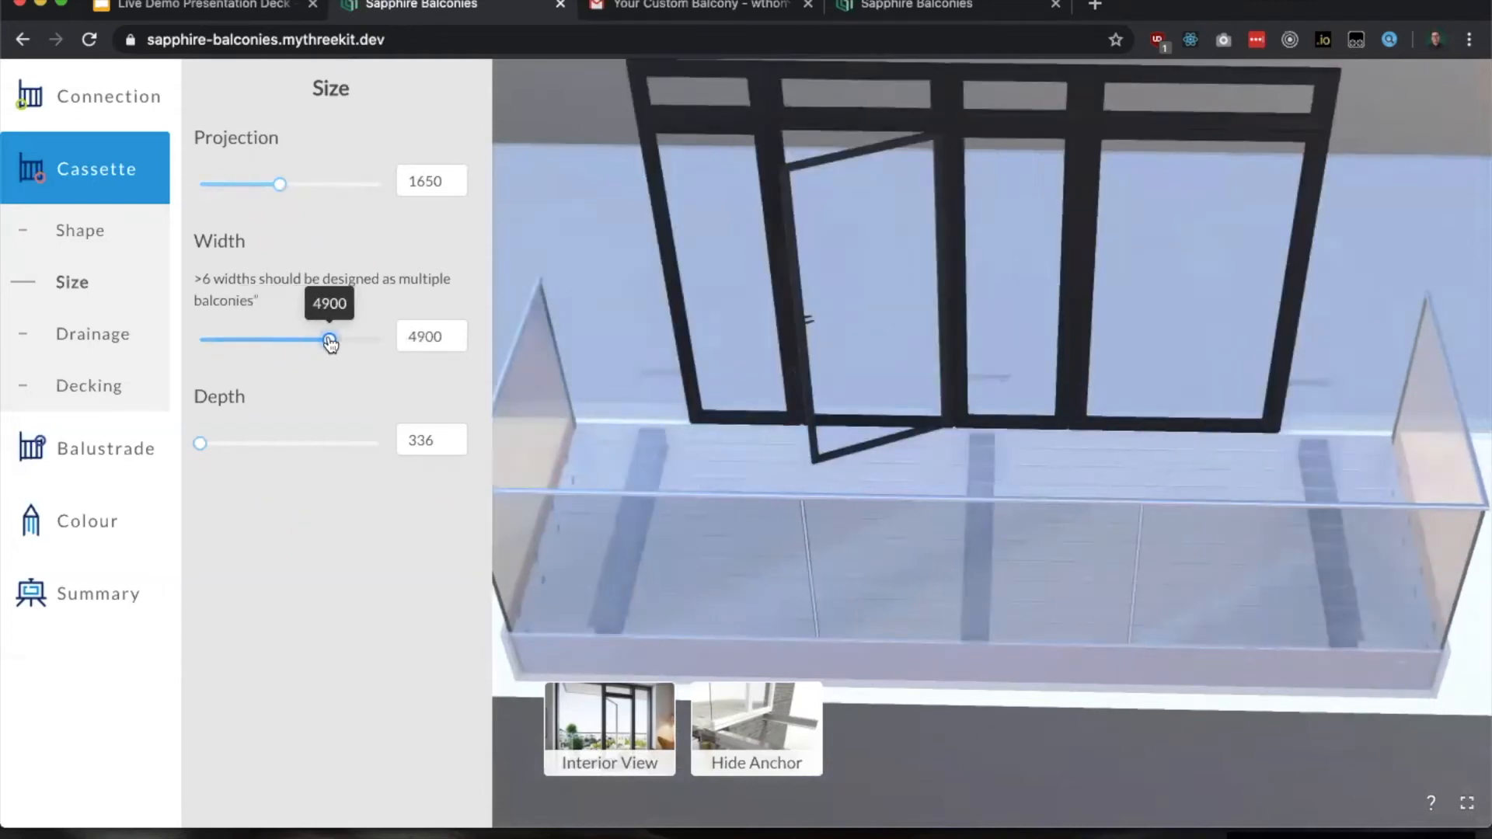
Step: Set the cassette's projection to 2250 and its width to 4000, then hide the anchor
drag(292, 186, 356, 193)
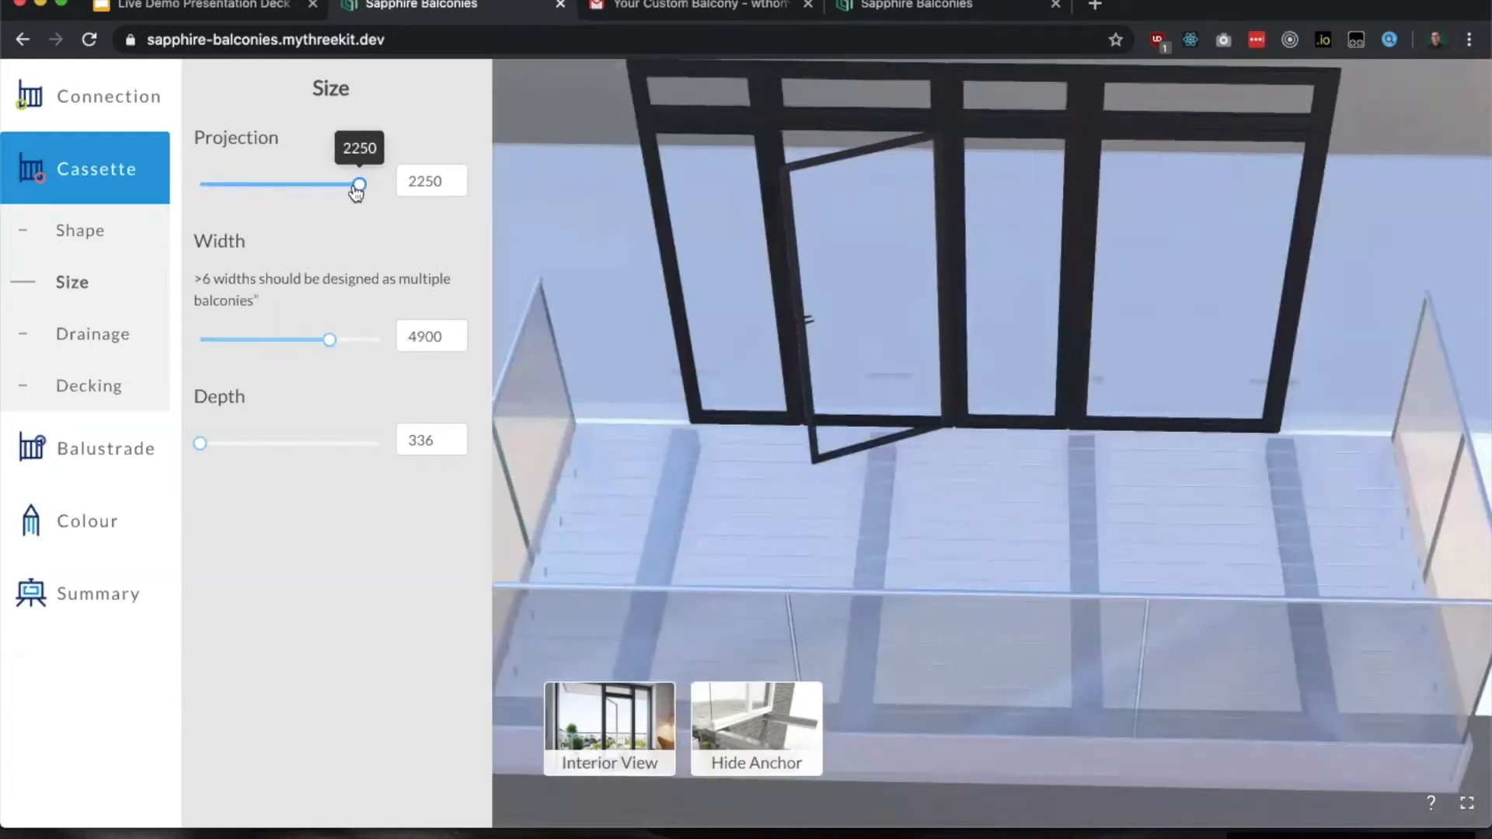
scroll(655, 357, down, 2)
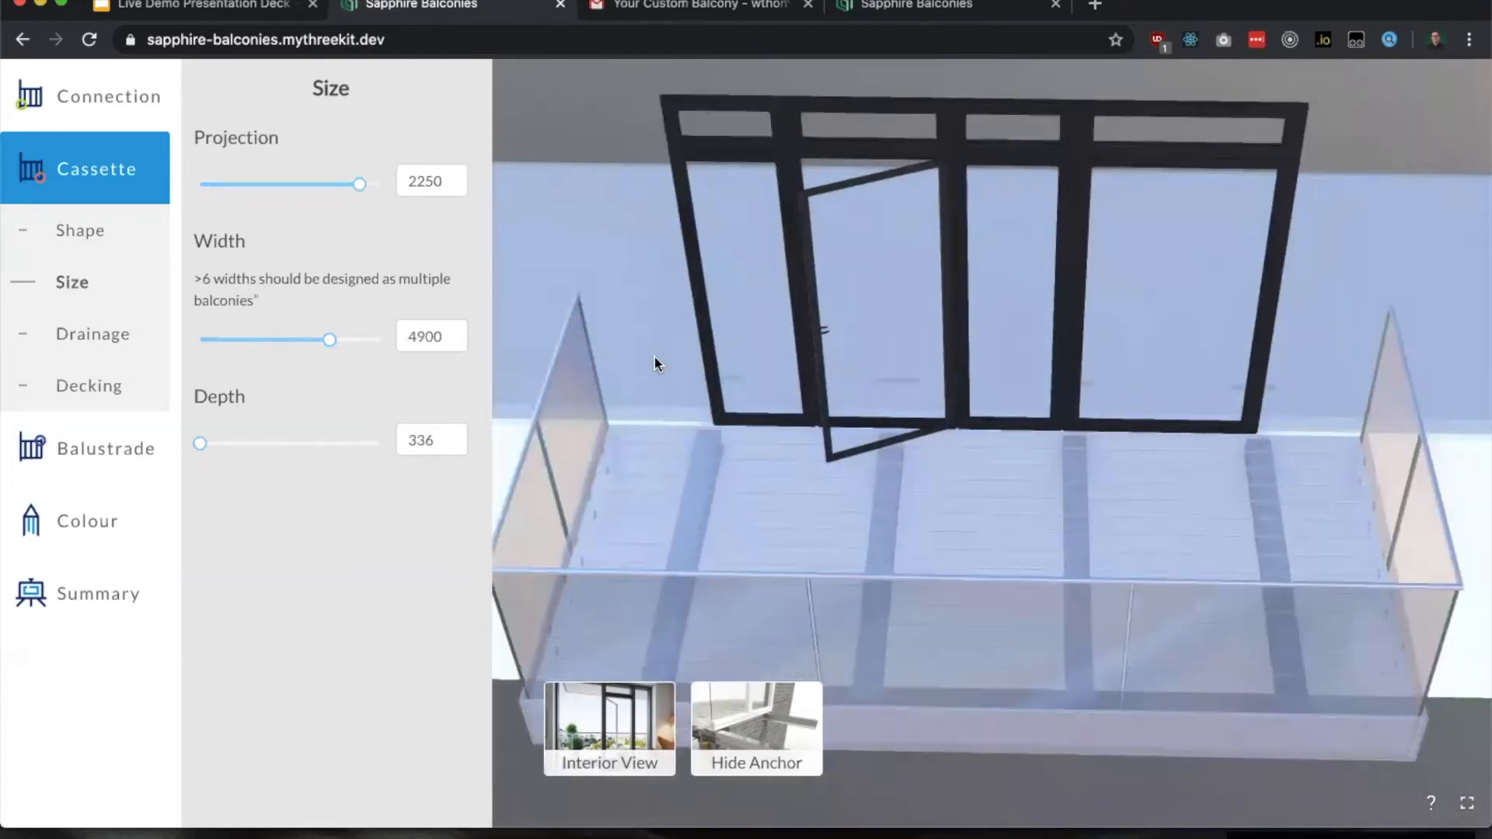
mouse_move(810, 399)
mouse_down()
mouse_move(791, 395)
mouse_move(818, 414)
mouse_up()
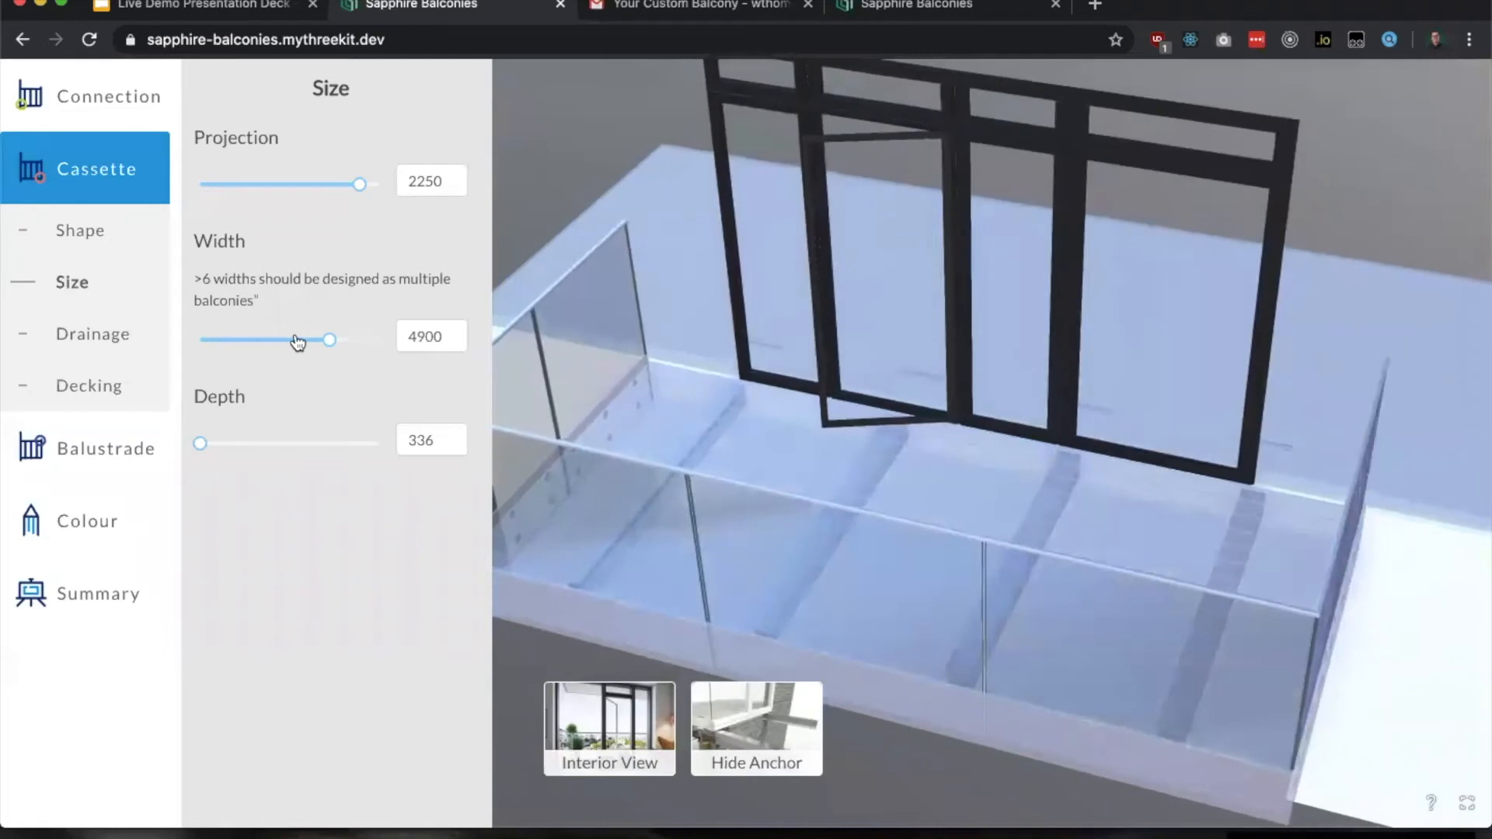
click(276, 340)
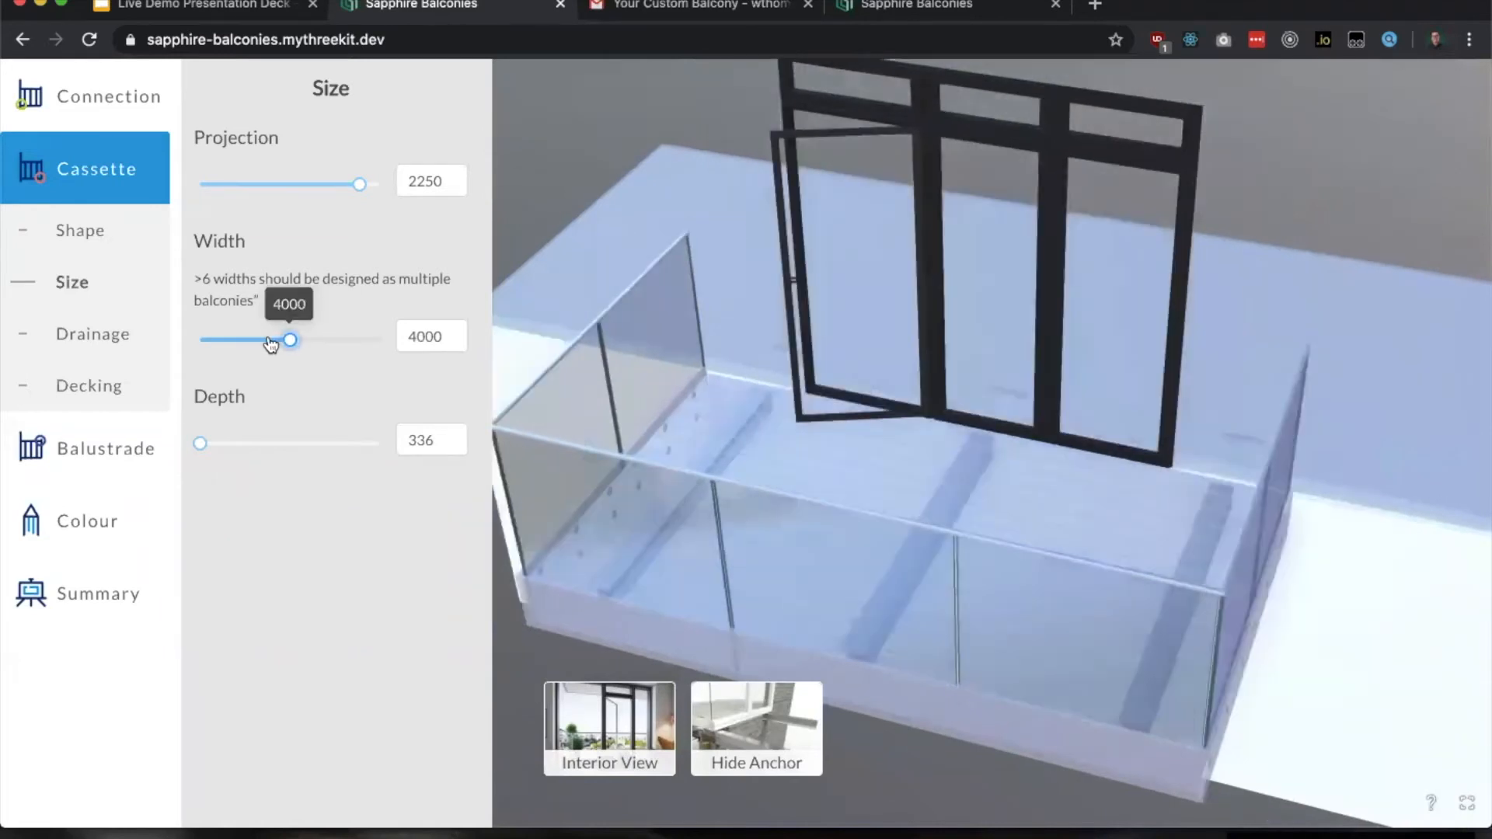
drag(719, 403, 773, 403)
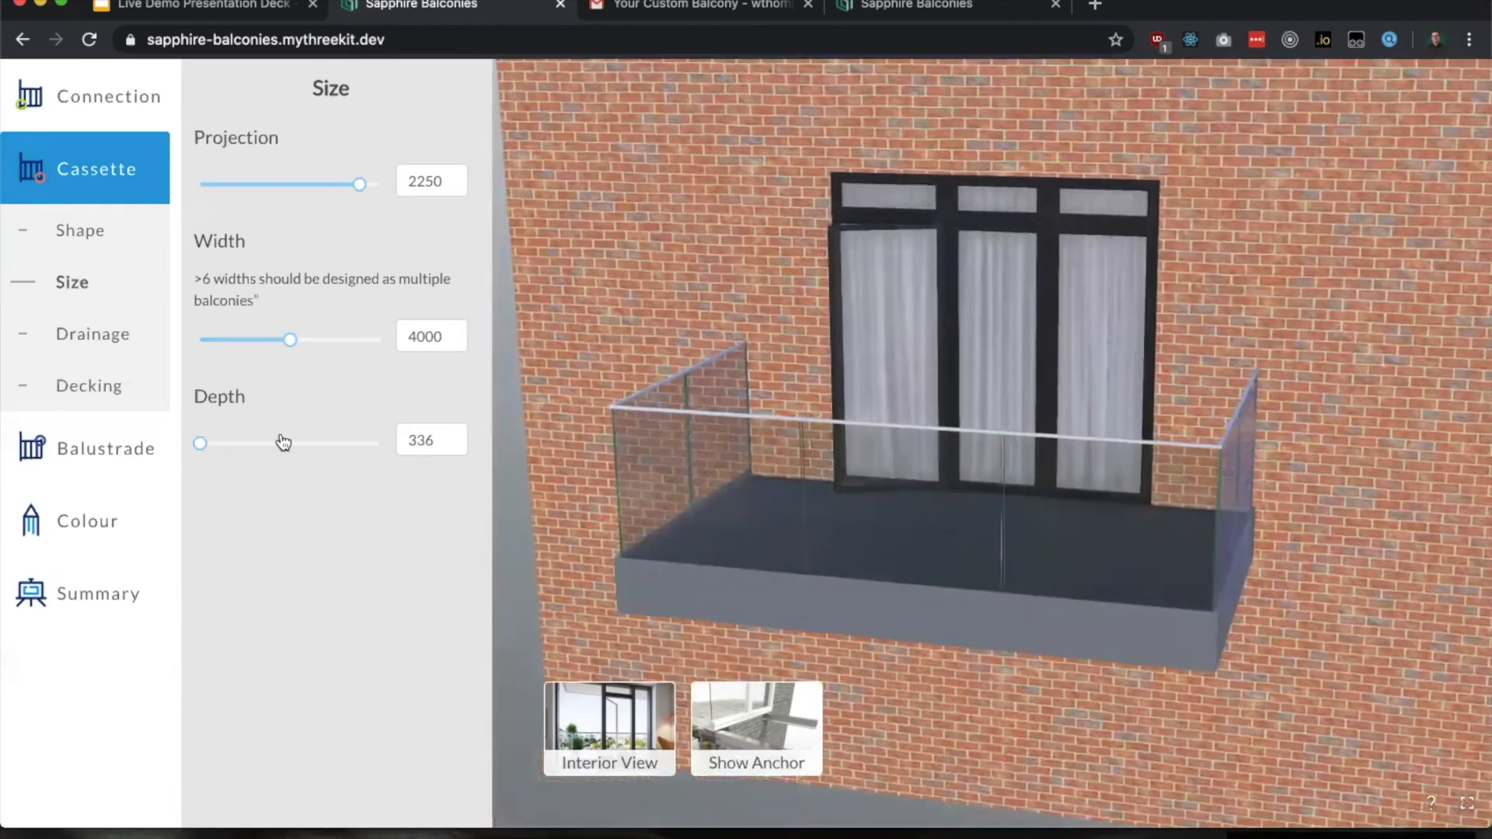
Step: Compare the Positive drained to RWP at rear drainage from below, then return to Free Draining to Front edge
click(95, 346)
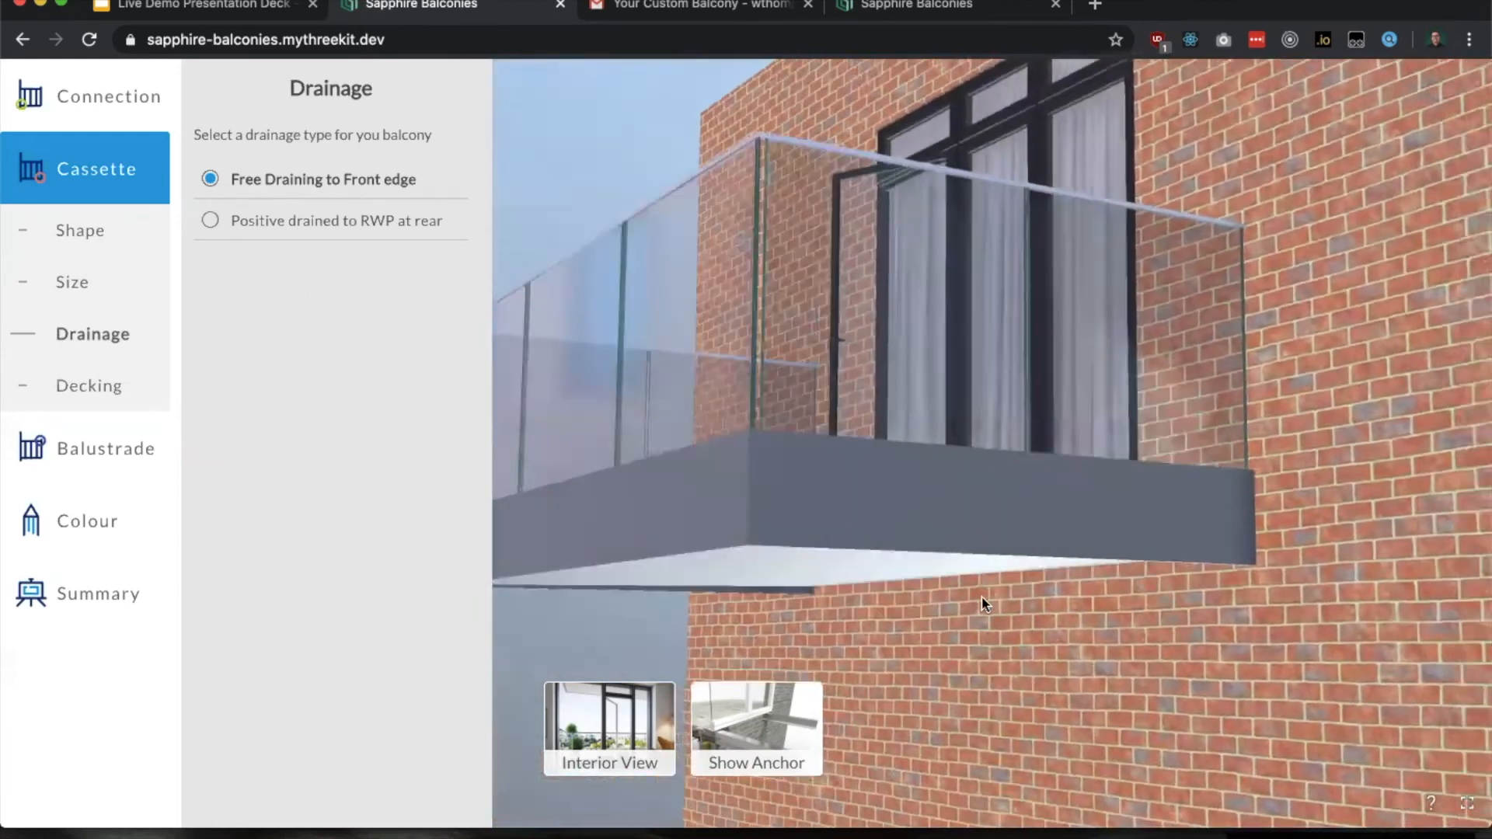
click(323, 225)
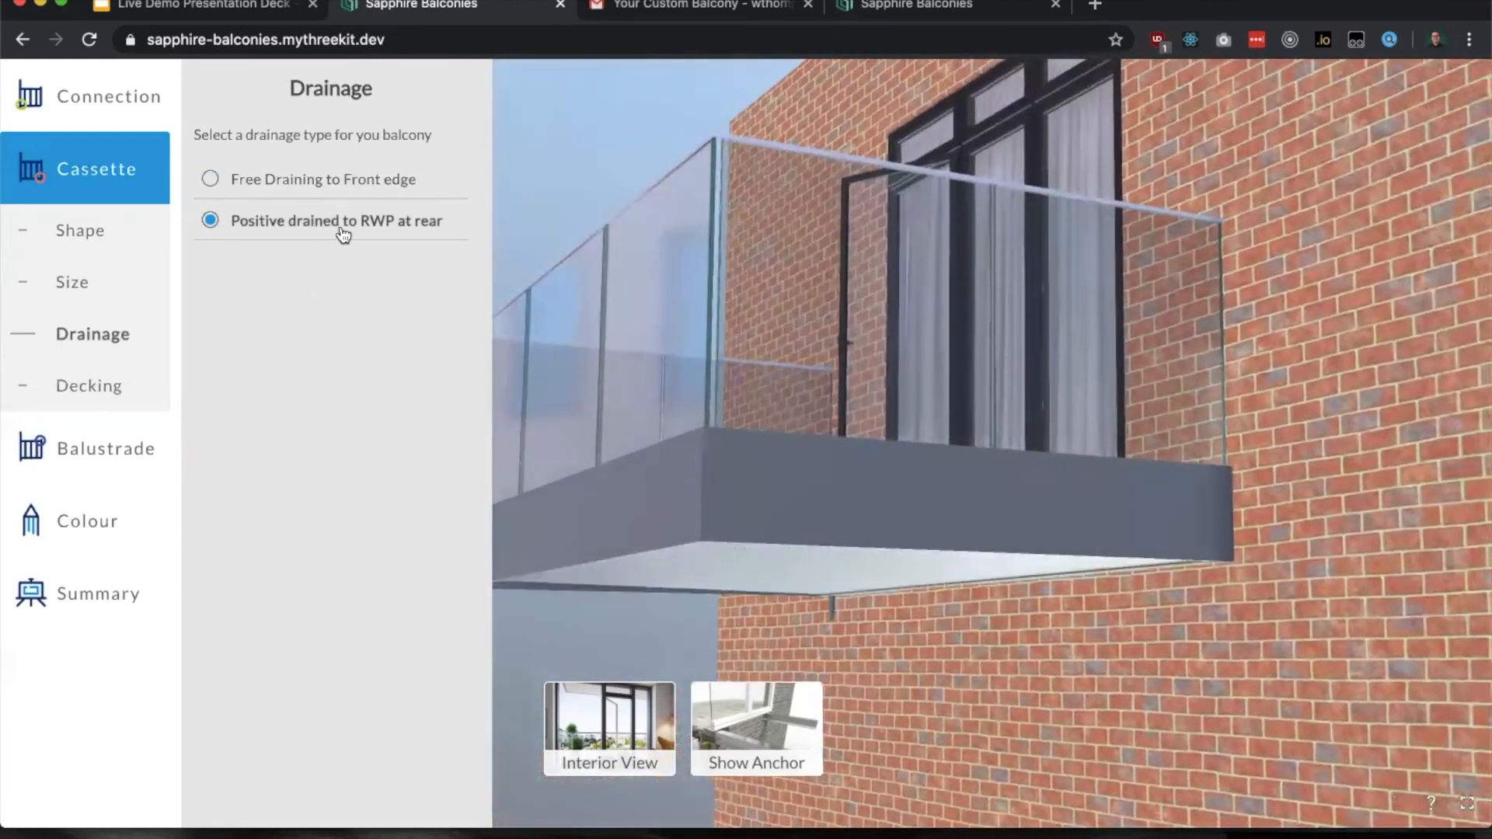
click(312, 185)
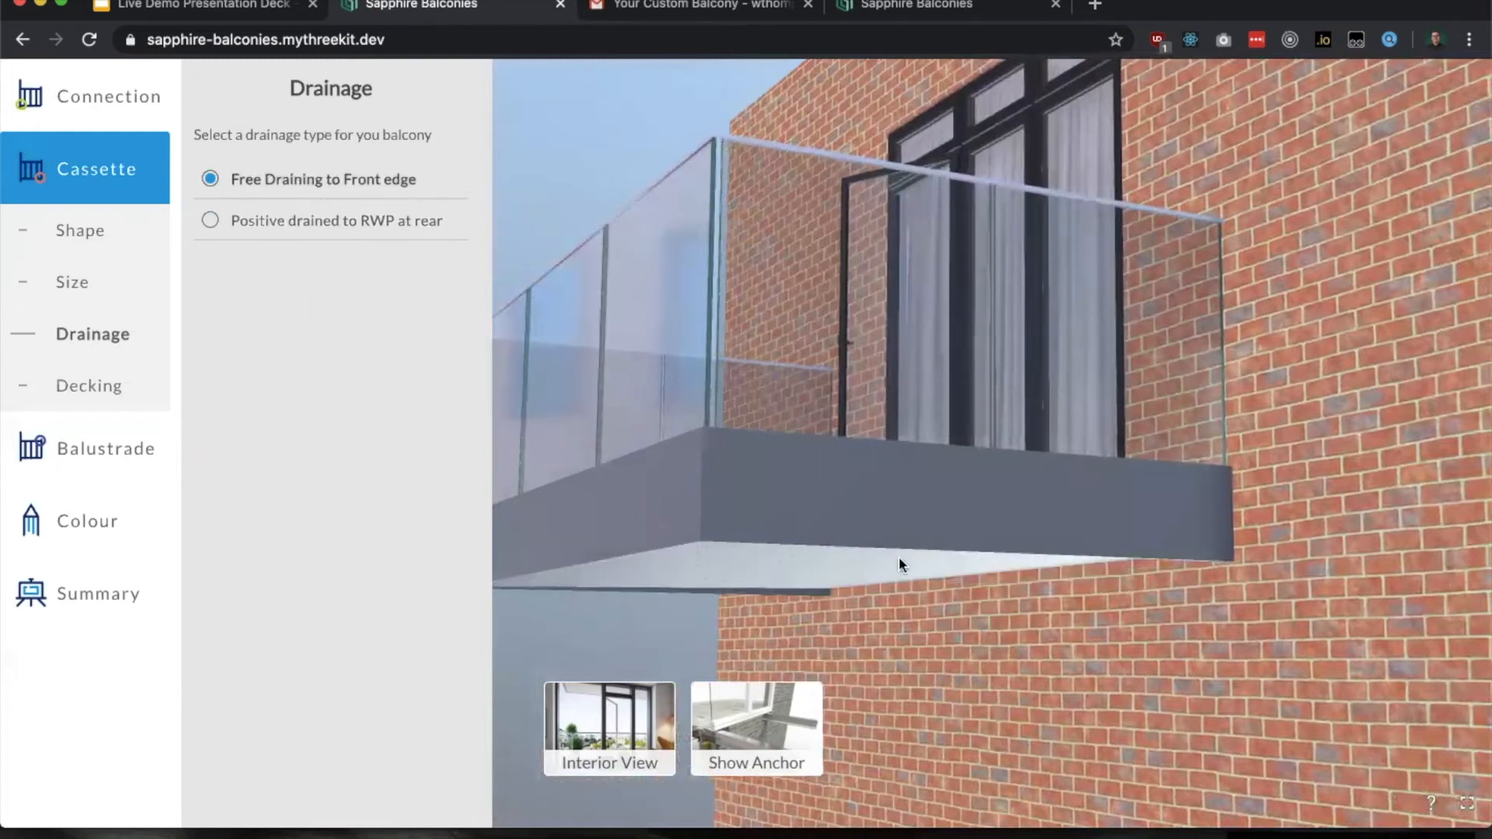
click(370, 234)
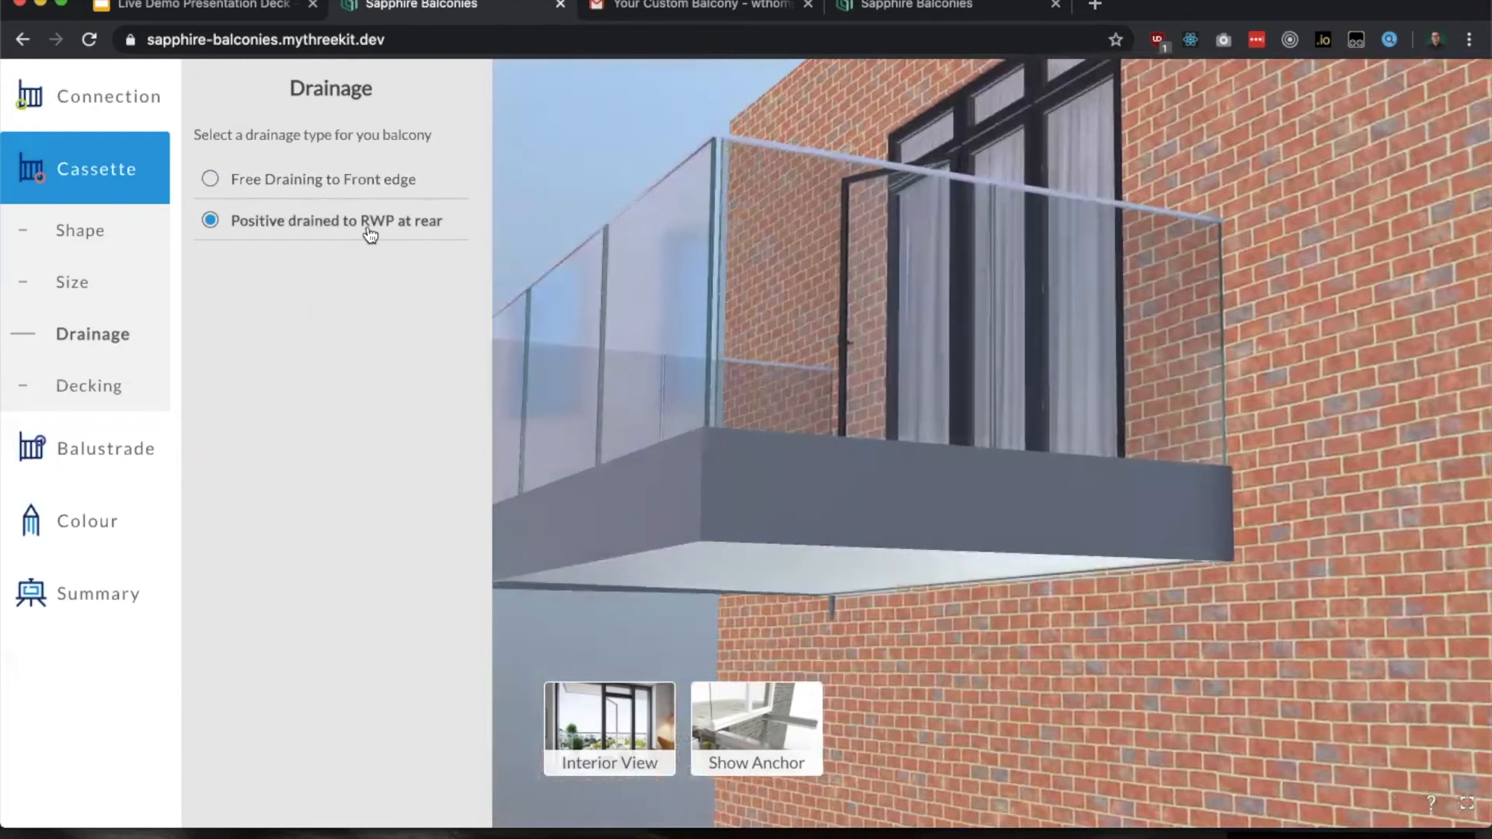
click(366, 174)
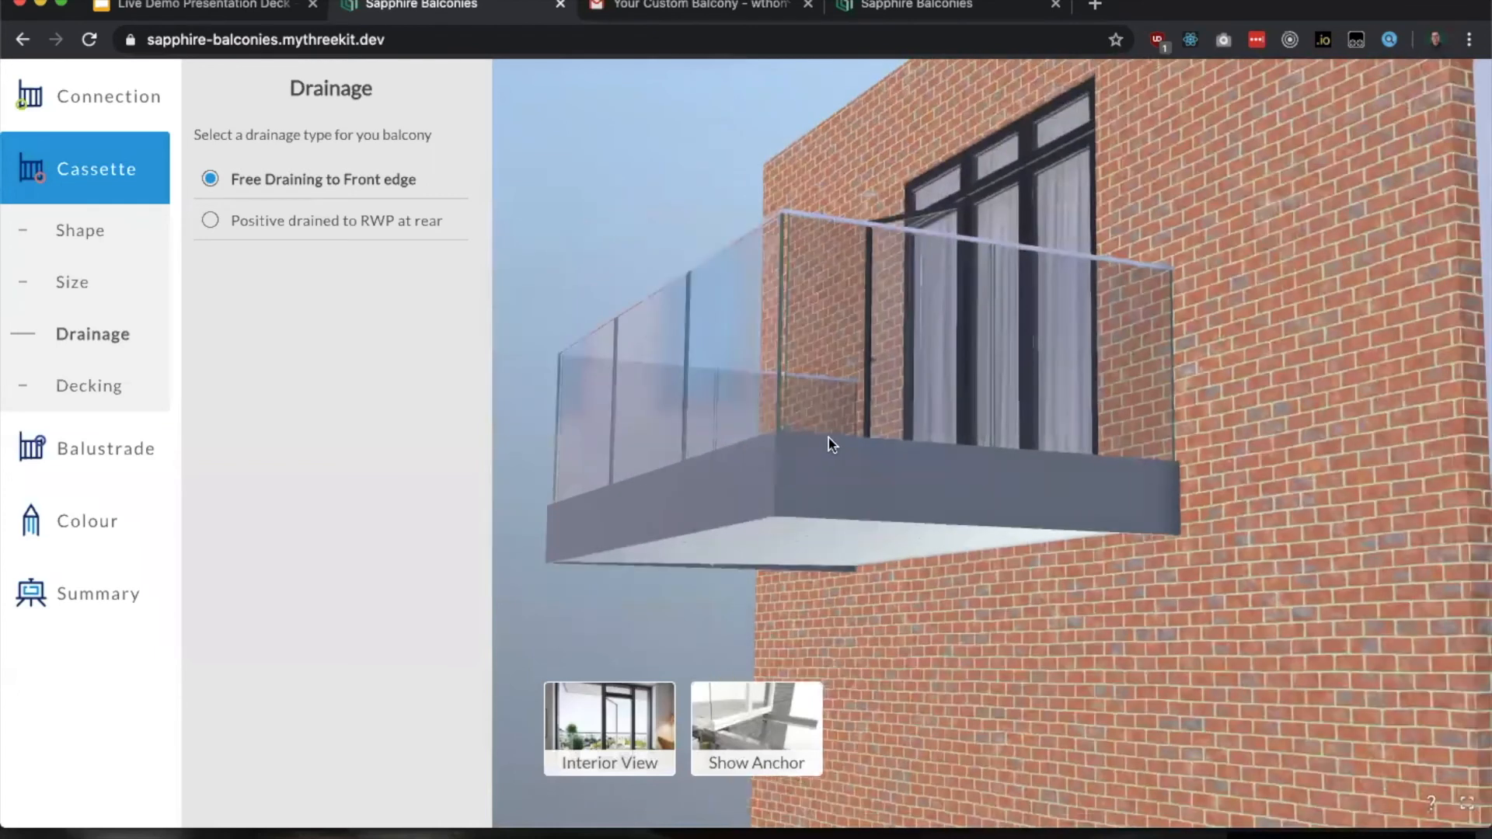
Step: Try decking fire classes B and C, then return the decking to Class A
drag(829, 437, 903, 489)
click(114, 393)
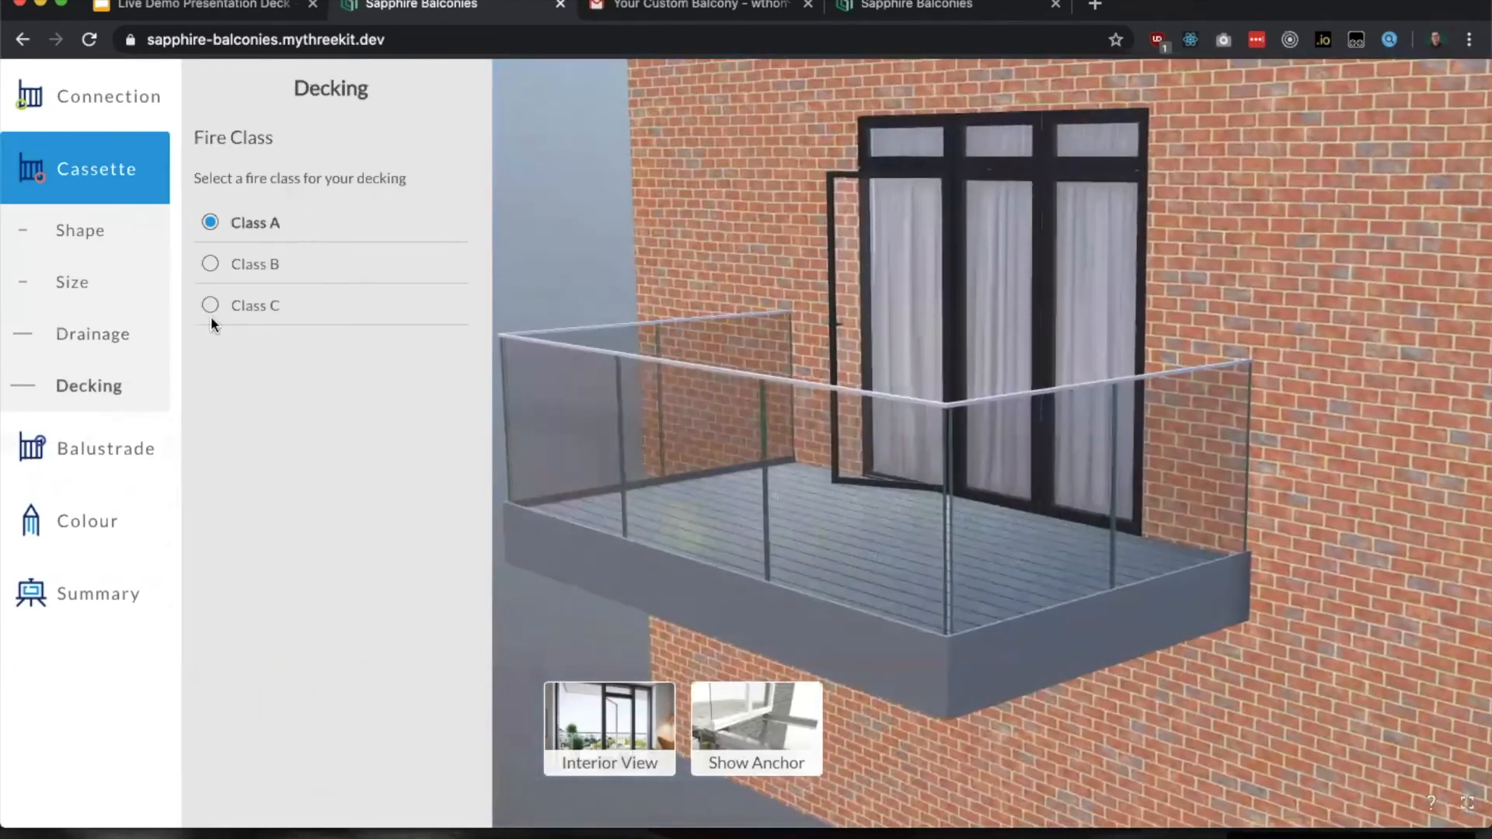
click(268, 275)
click(271, 309)
click(264, 254)
click(268, 225)
Step: Open the front balustrade options and view the balcony from the interior
click(125, 454)
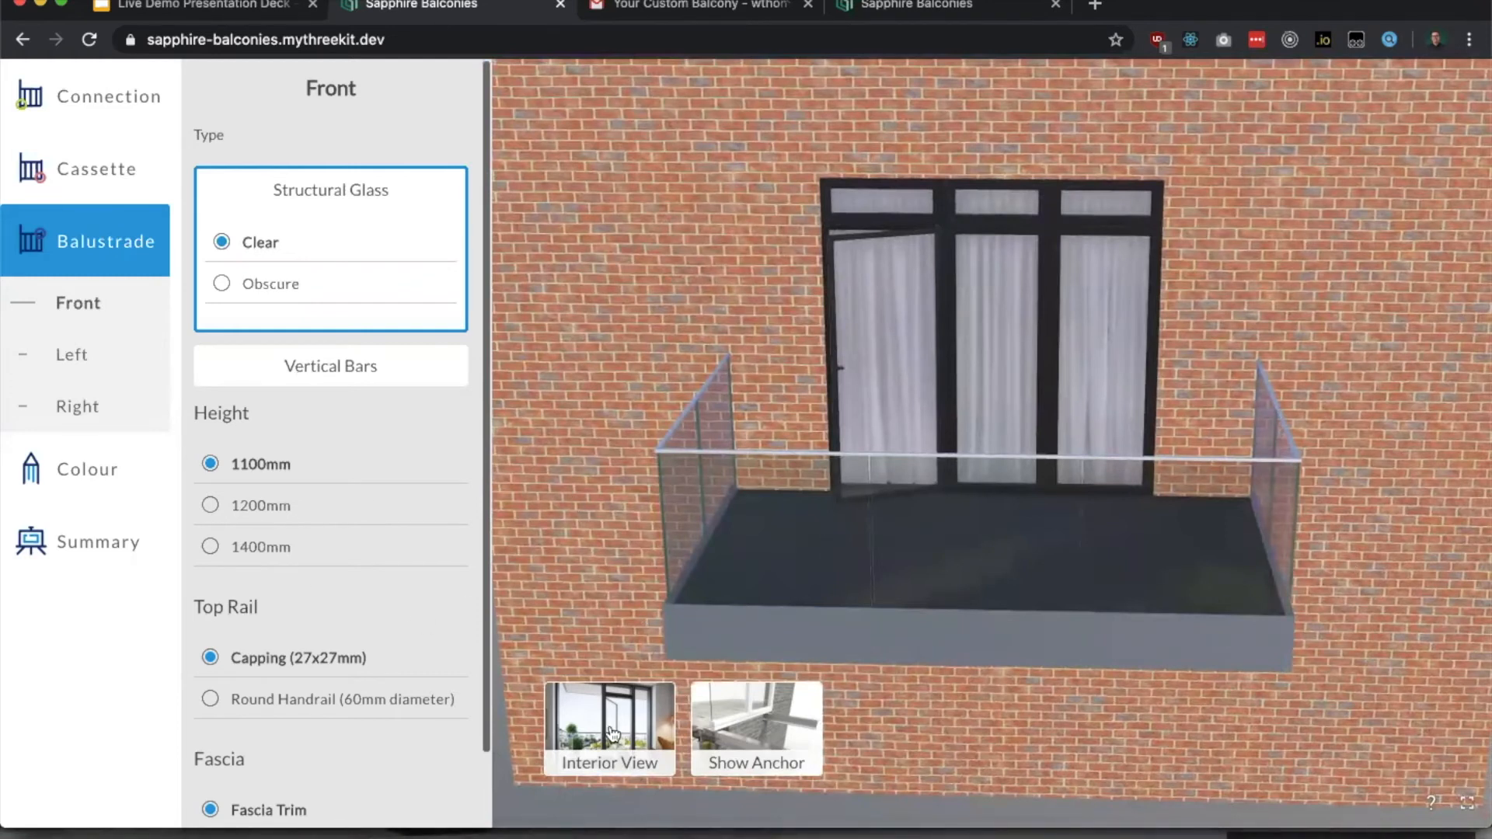
click(1090, 387)
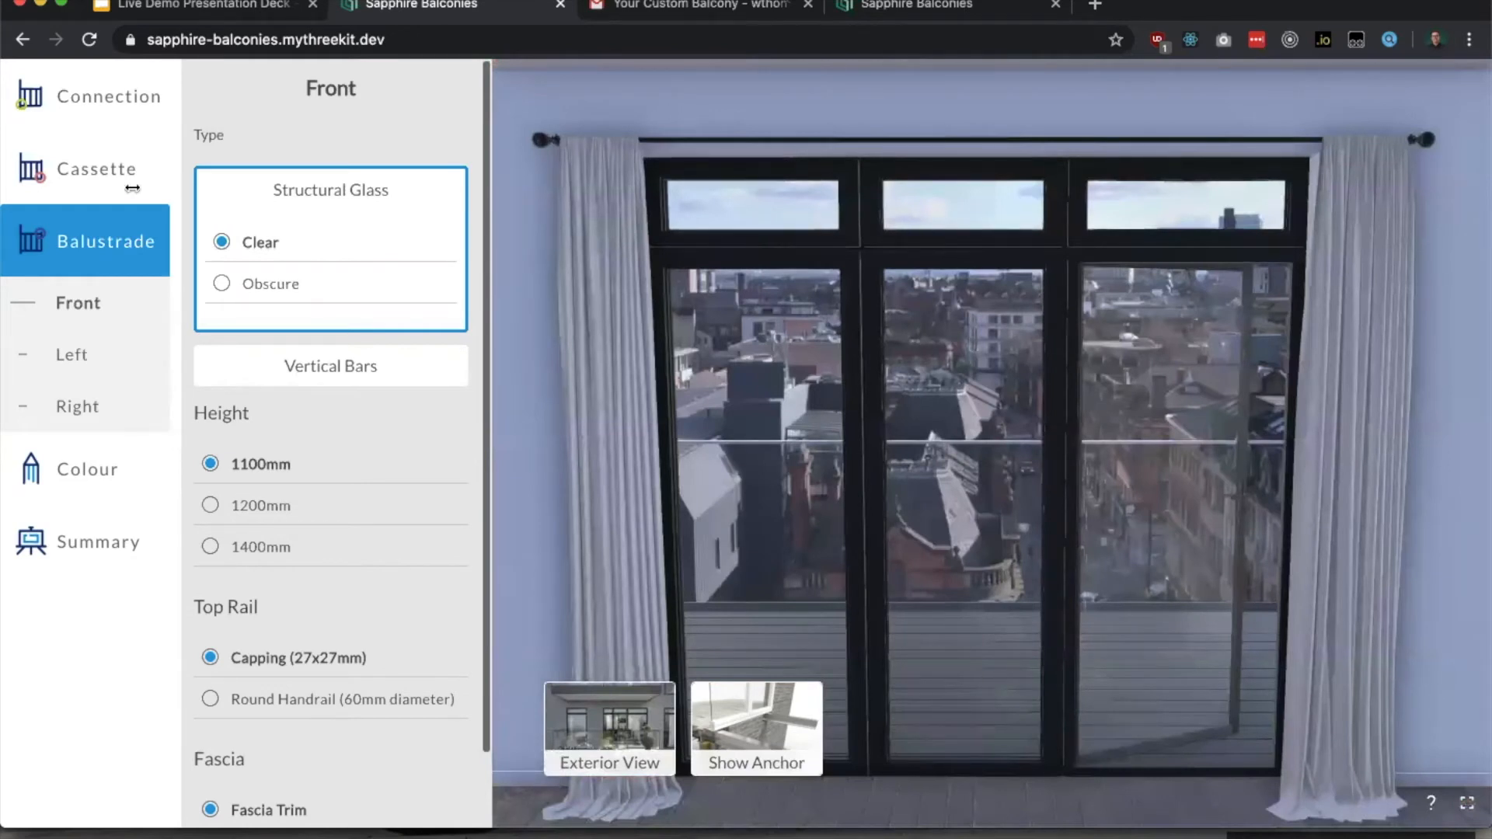
Step: Try the Parallelogram (L) cassette shape with left angles of 90 and 105, then return the shape to Rectangle
click(90, 185)
click(377, 208)
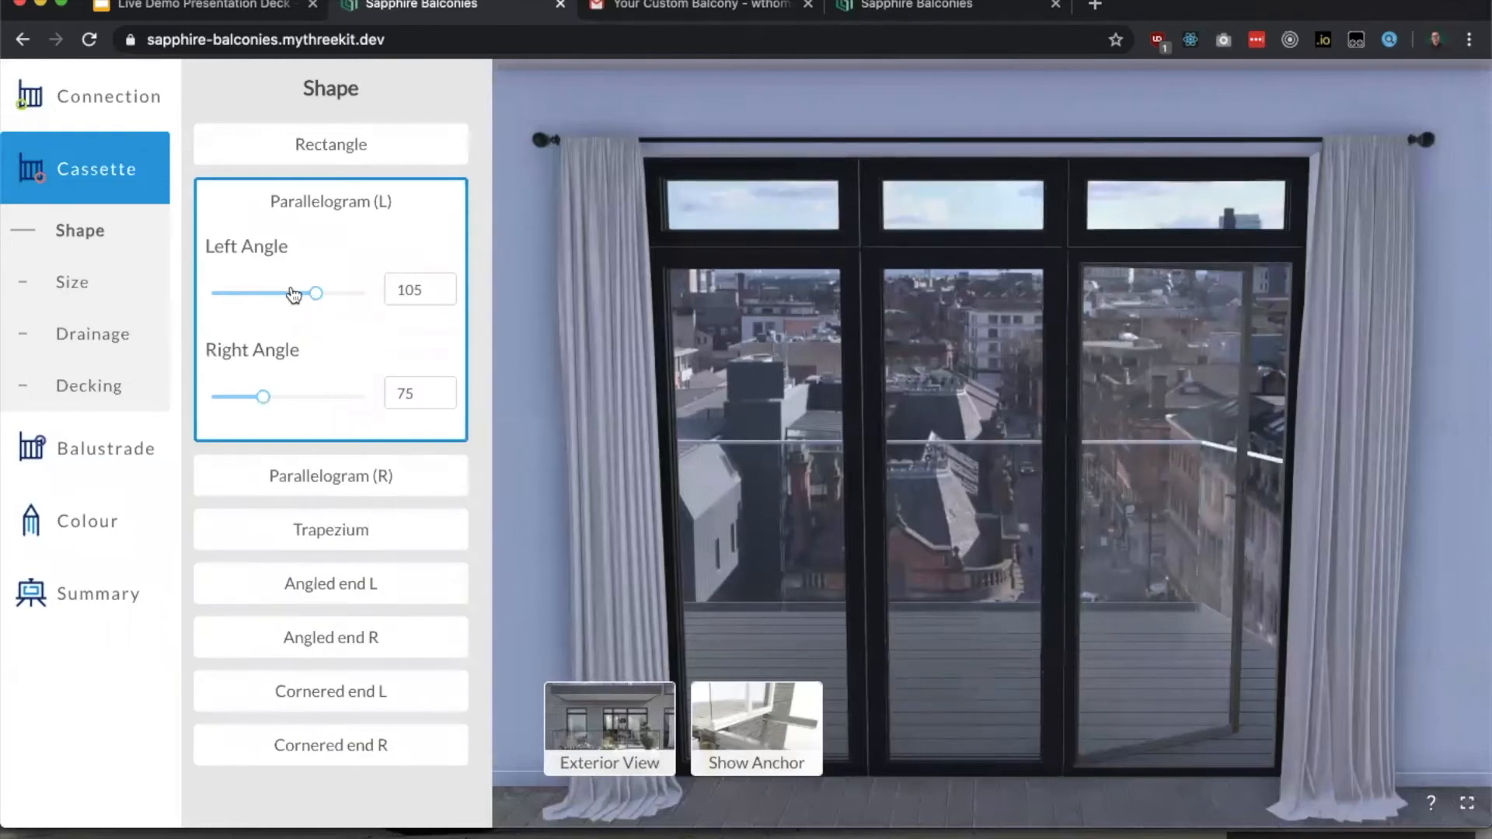
click(288, 294)
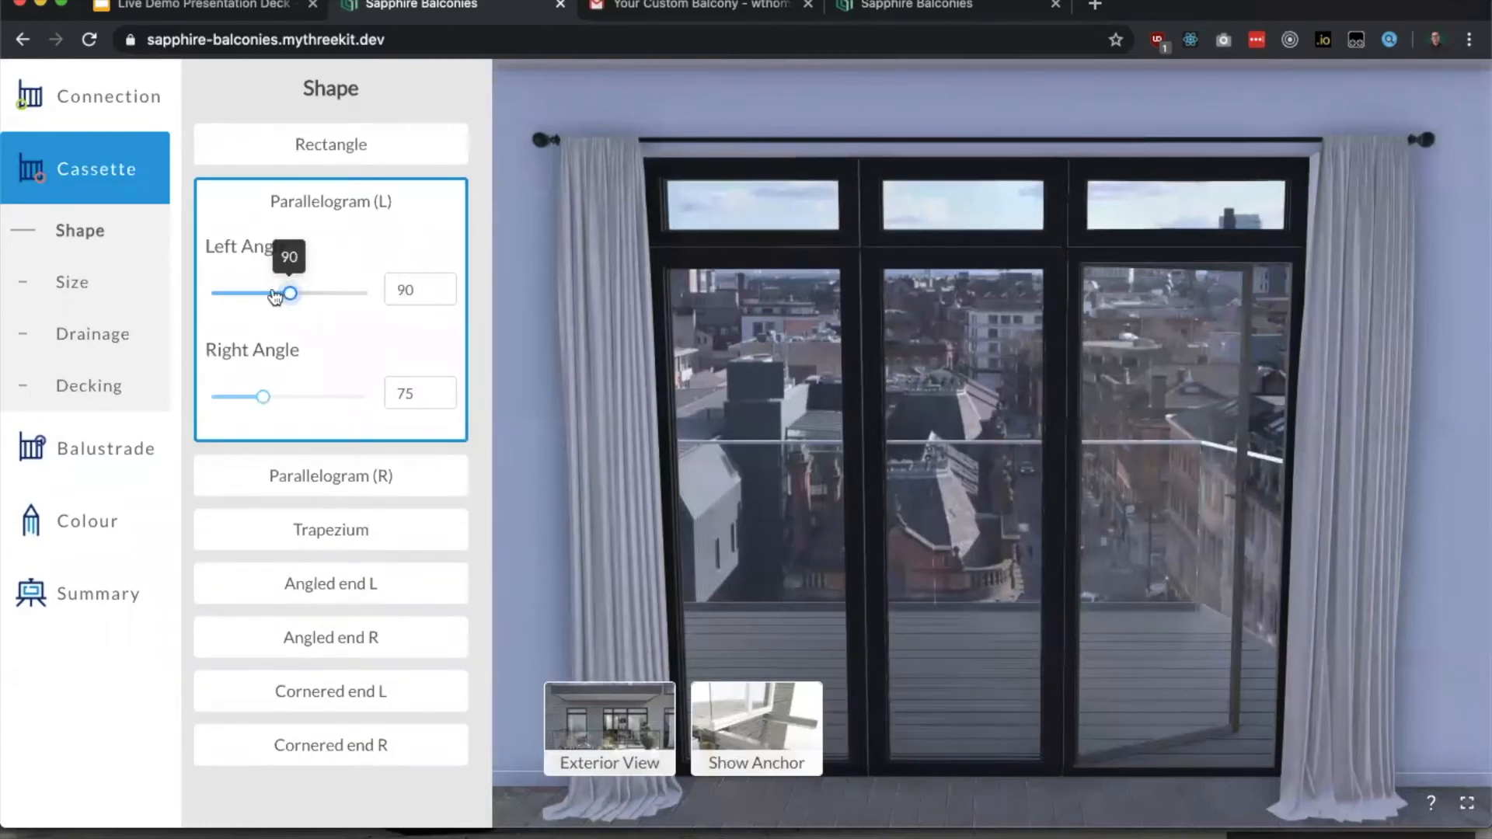
drag(283, 294, 316, 293)
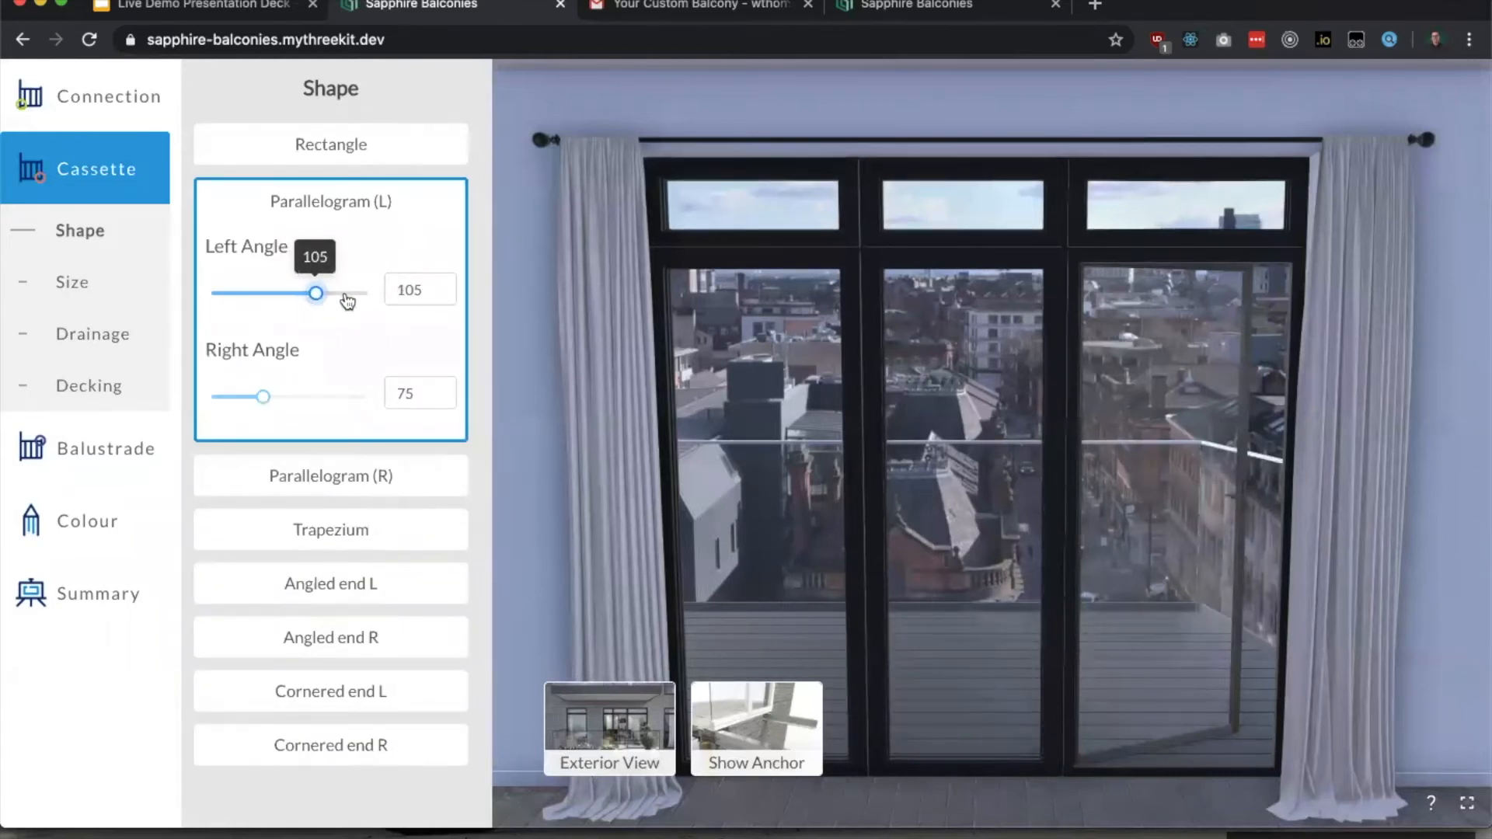
click(337, 142)
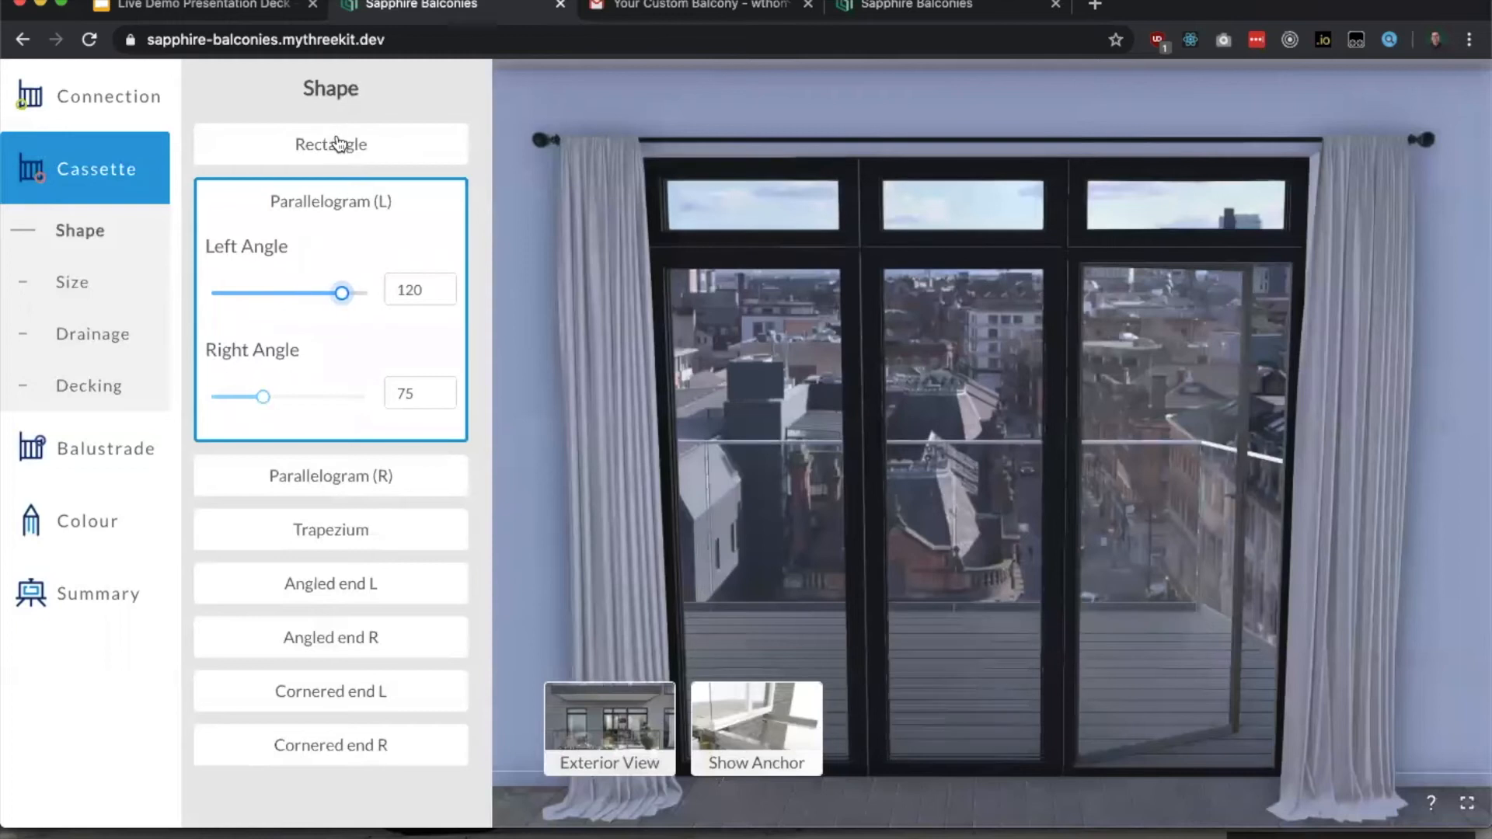
Step: Set the front balustrade's structural glass to Obscure and view the balcony from the exterior
click(122, 447)
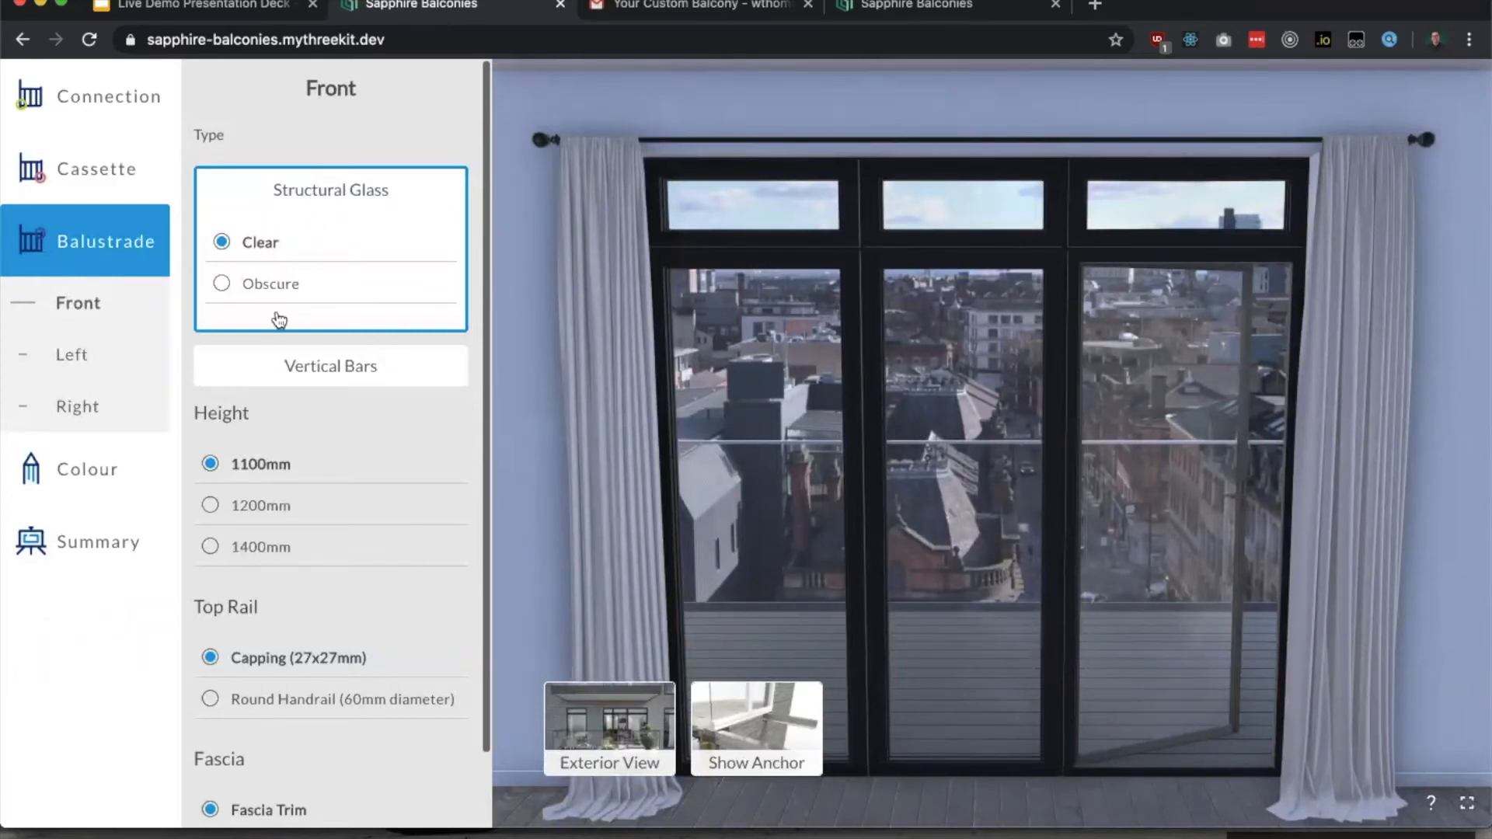
click(263, 285)
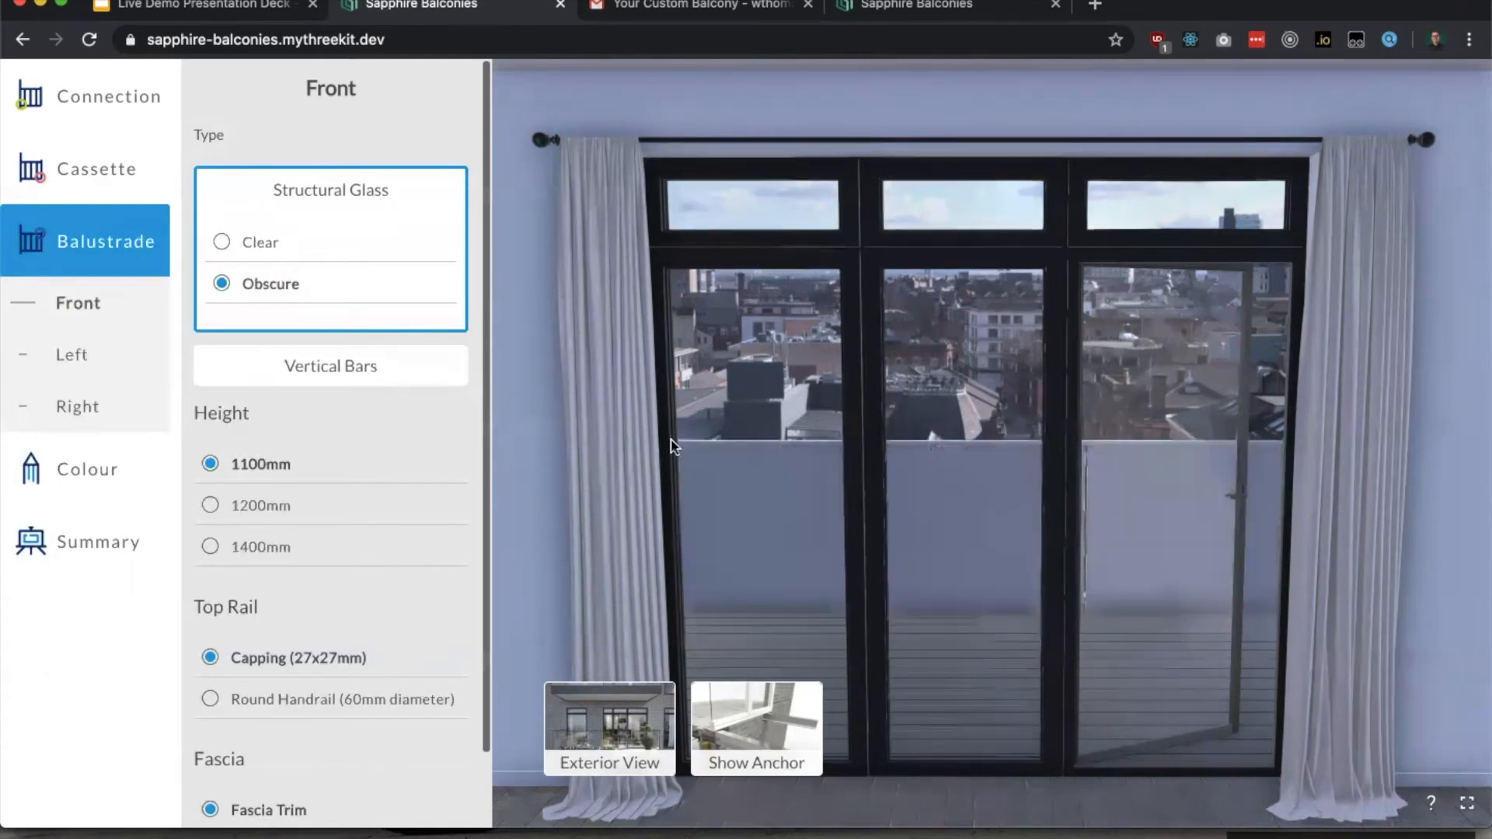
click(588, 707)
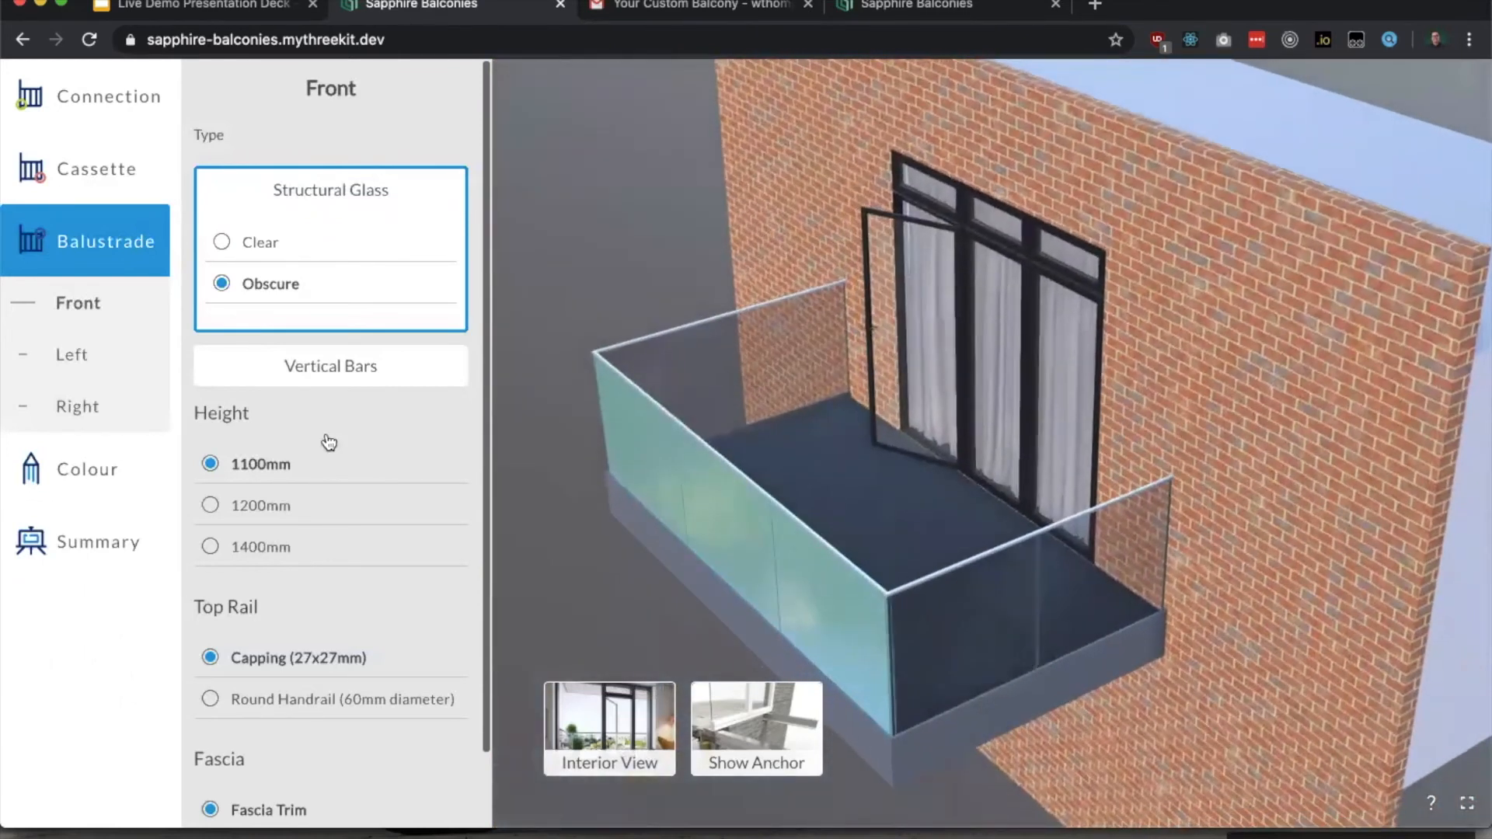
Step: Change the left and right balustrades to Vertical Bars and check both sides on the model
click(74, 352)
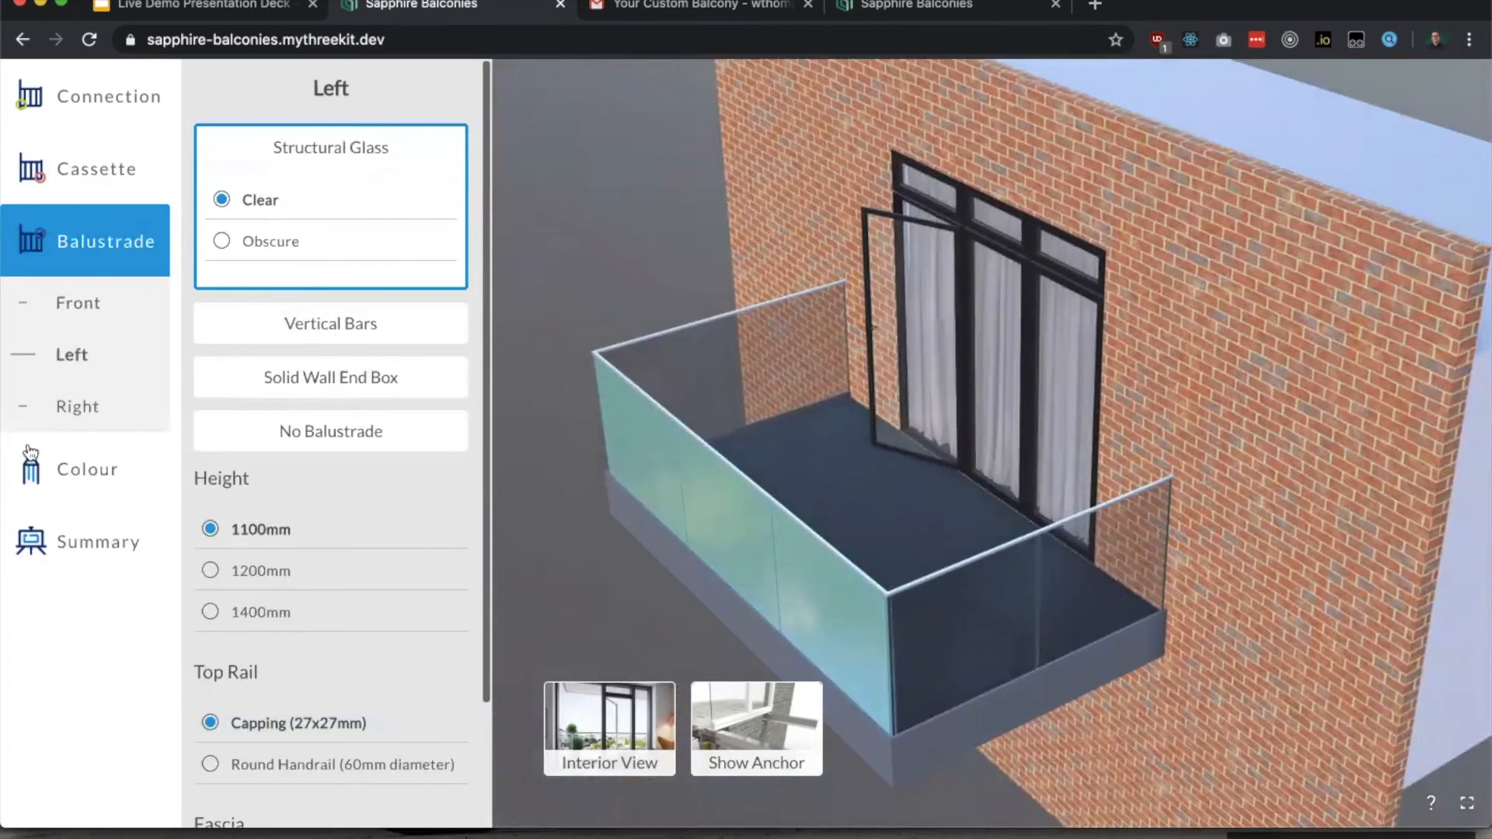
click(335, 335)
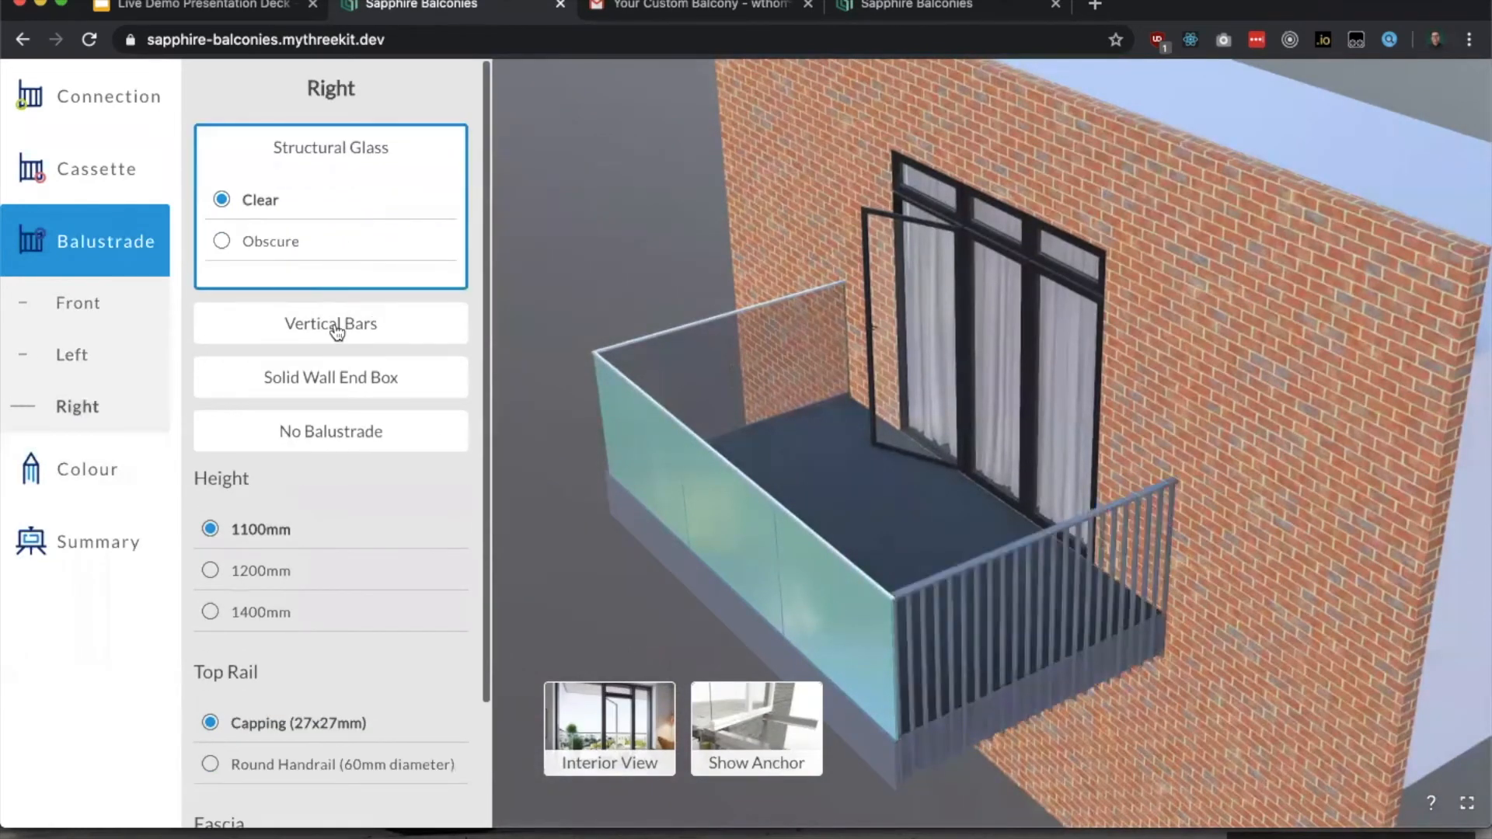
click(336, 326)
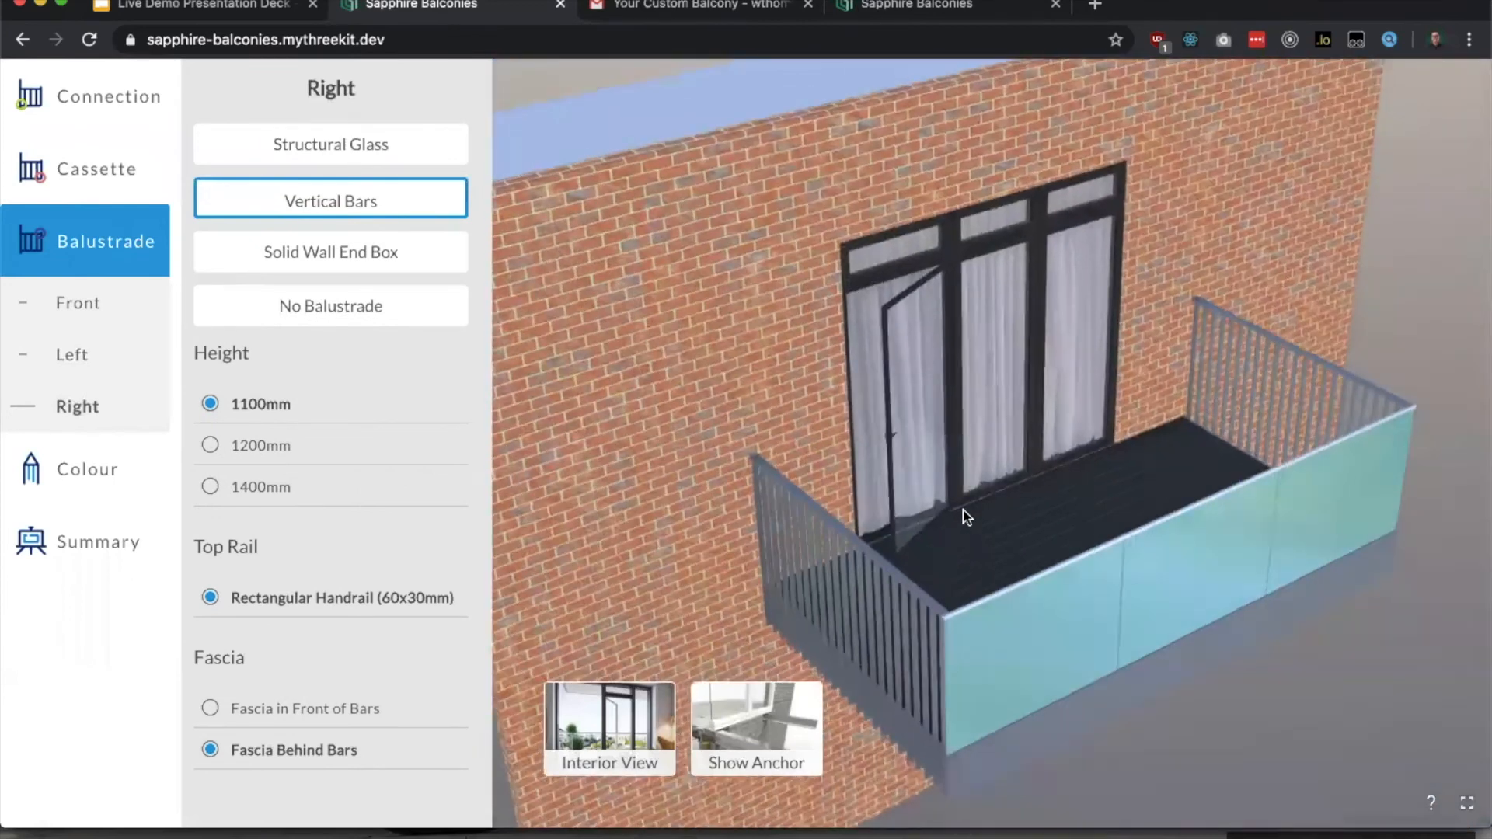
Step: Try Window Grey for the deck, then set the deck colour to Dusty Grey
click(87, 464)
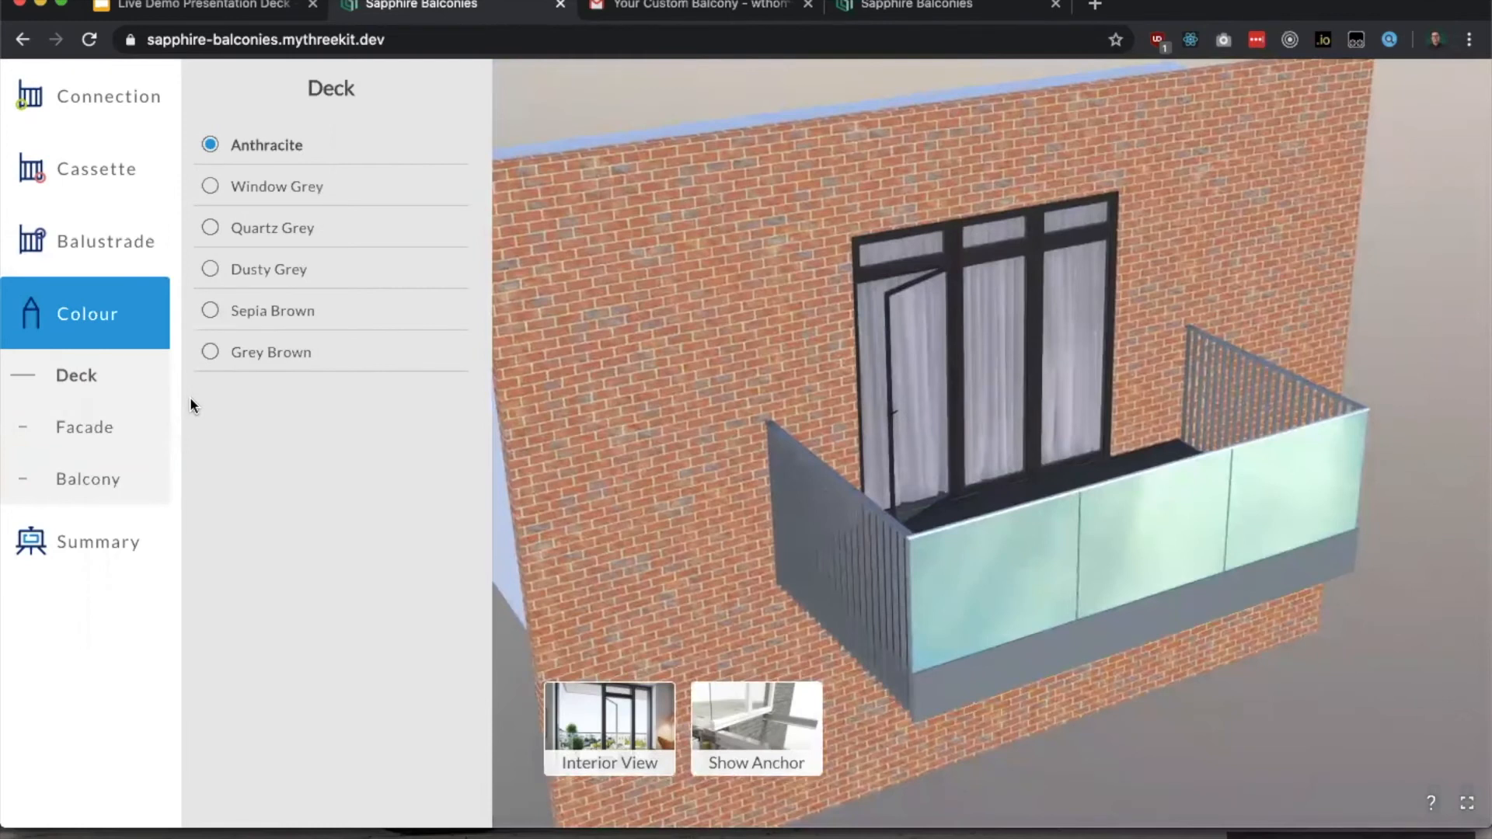
click(314, 187)
drag(1061, 427, 673, 429)
click(281, 289)
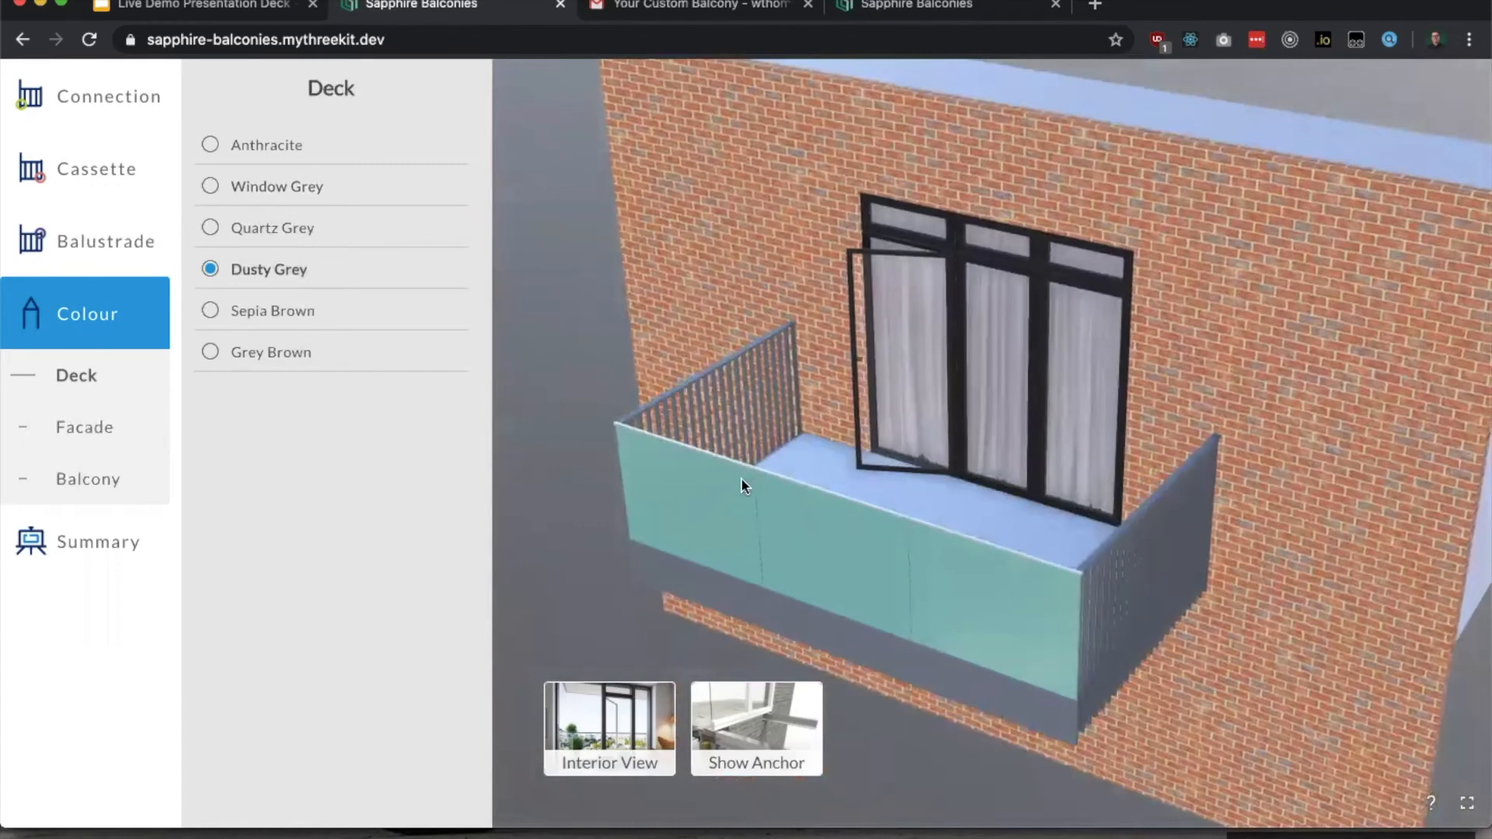
Step: Try White and Stone as the balcony colour, then return it to Light Grey
click(113, 488)
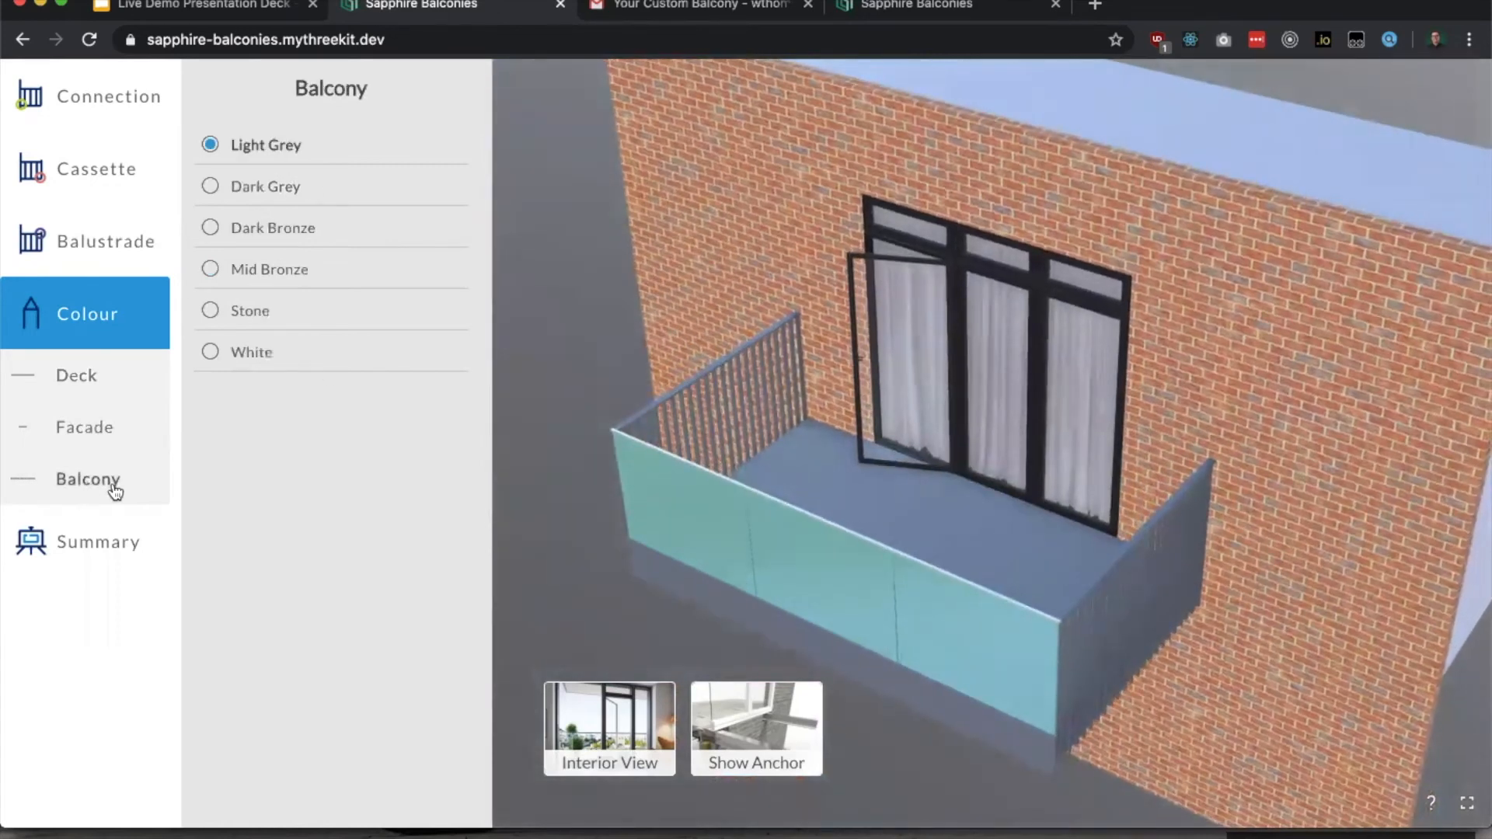
click(211, 351)
click(249, 311)
click(252, 146)
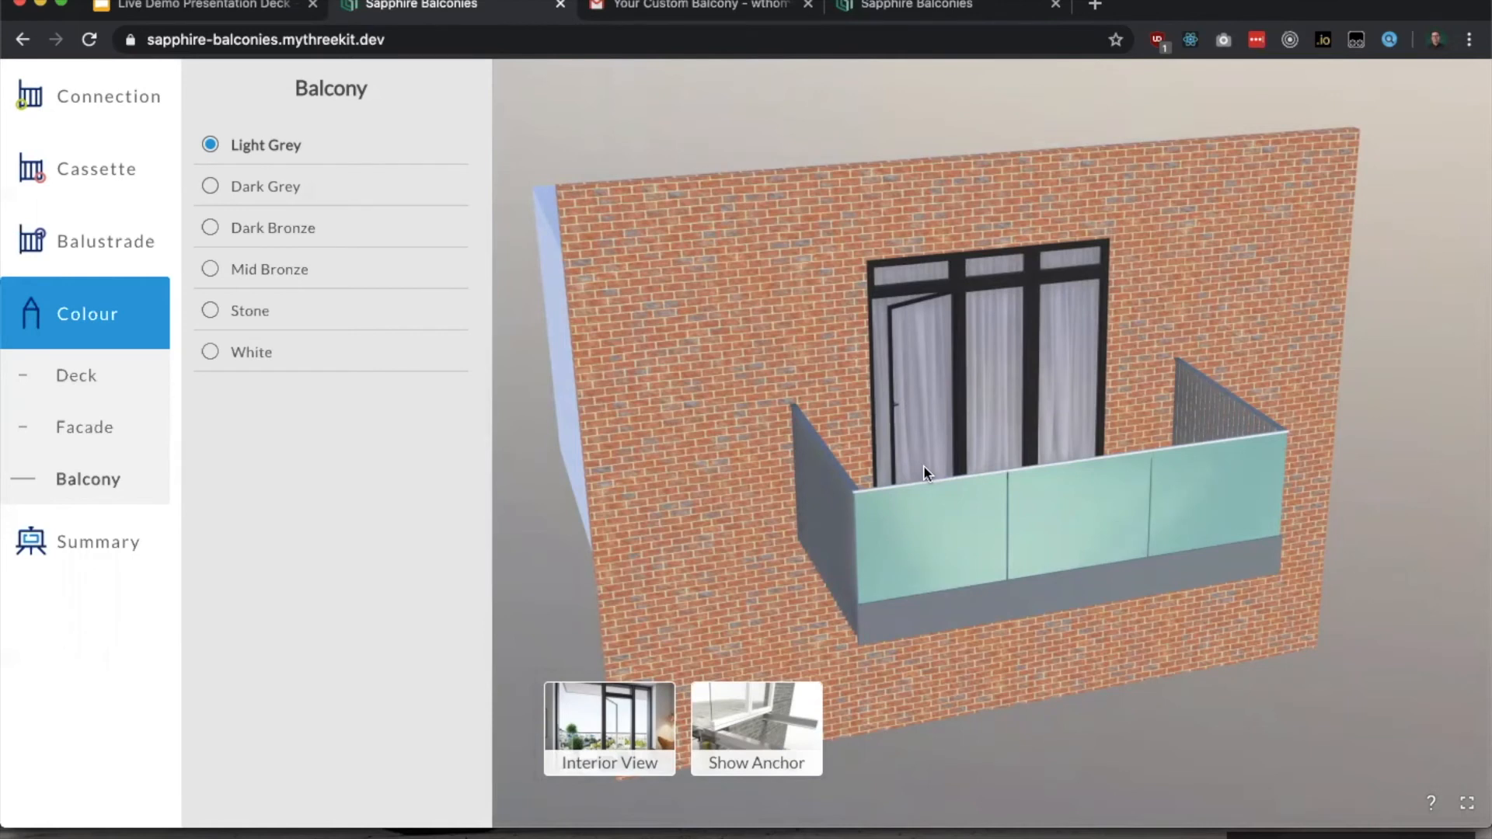
Step: Review the summary's specifications for connection, cassette, balustrade and colour, down to the SKU and download options
click(51, 540)
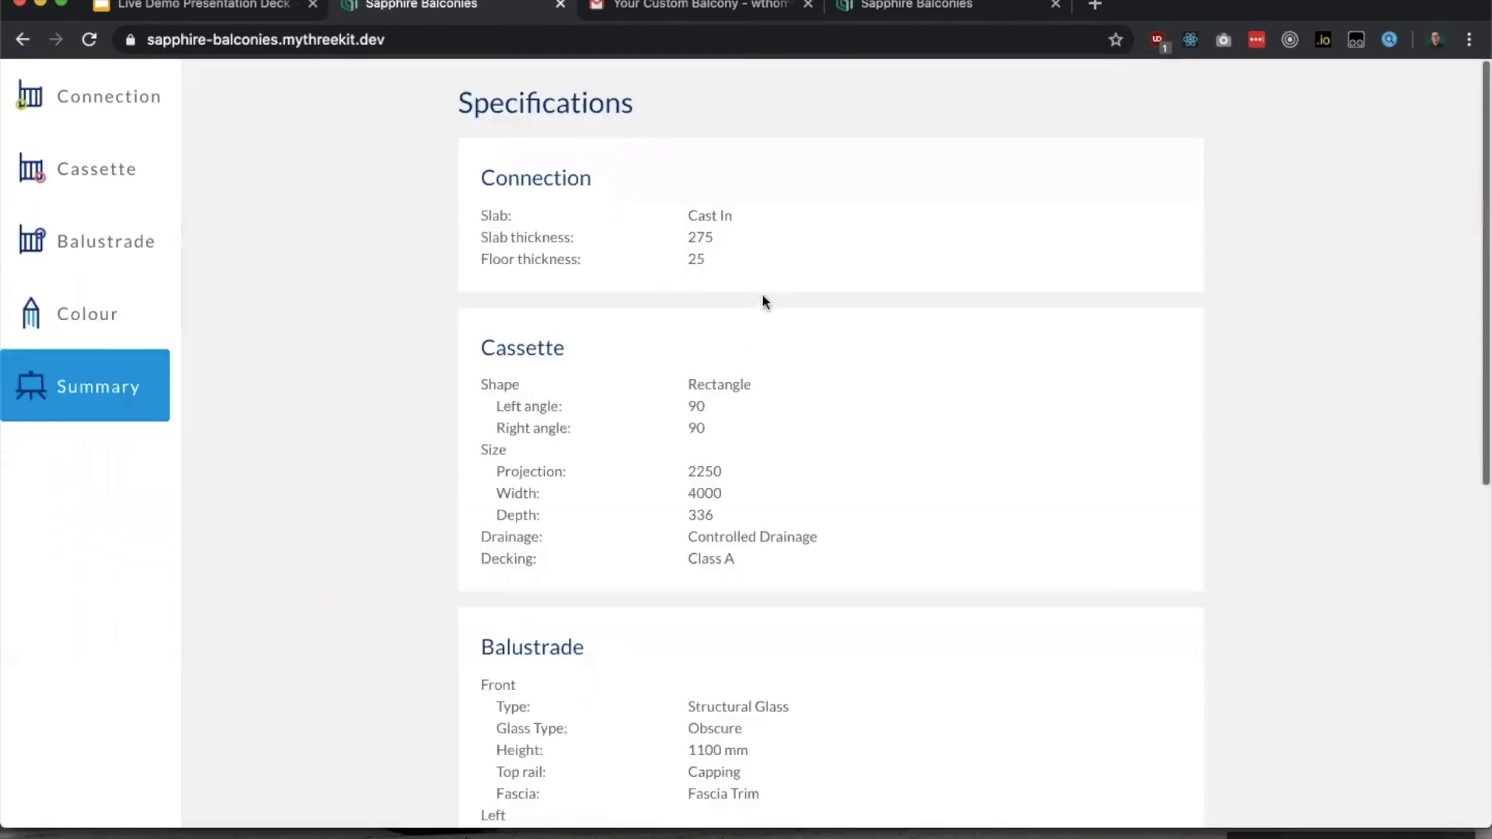
scroll(658, 236, down, 1)
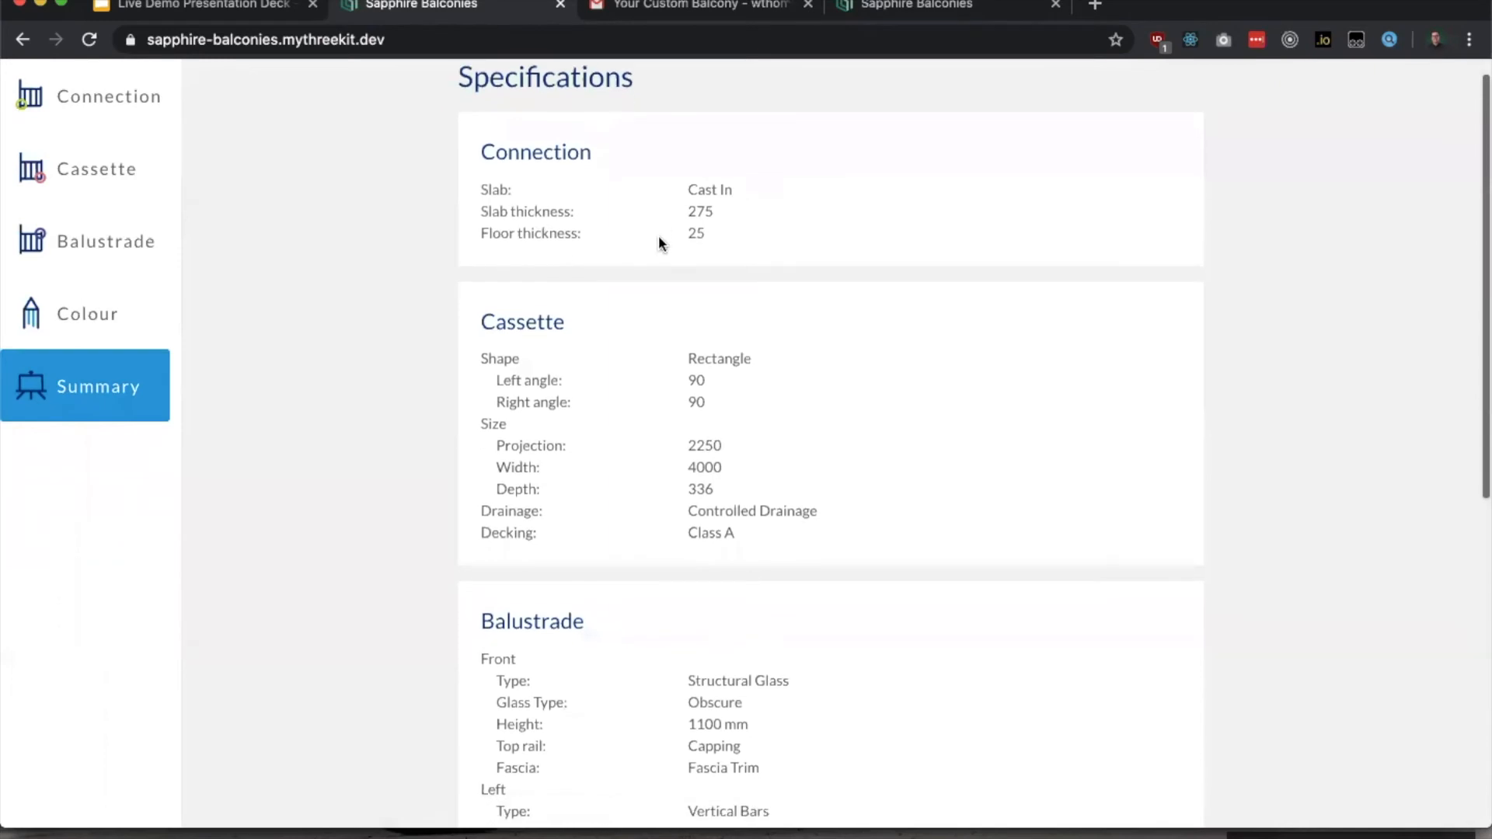
scroll(658, 233, down, 3)
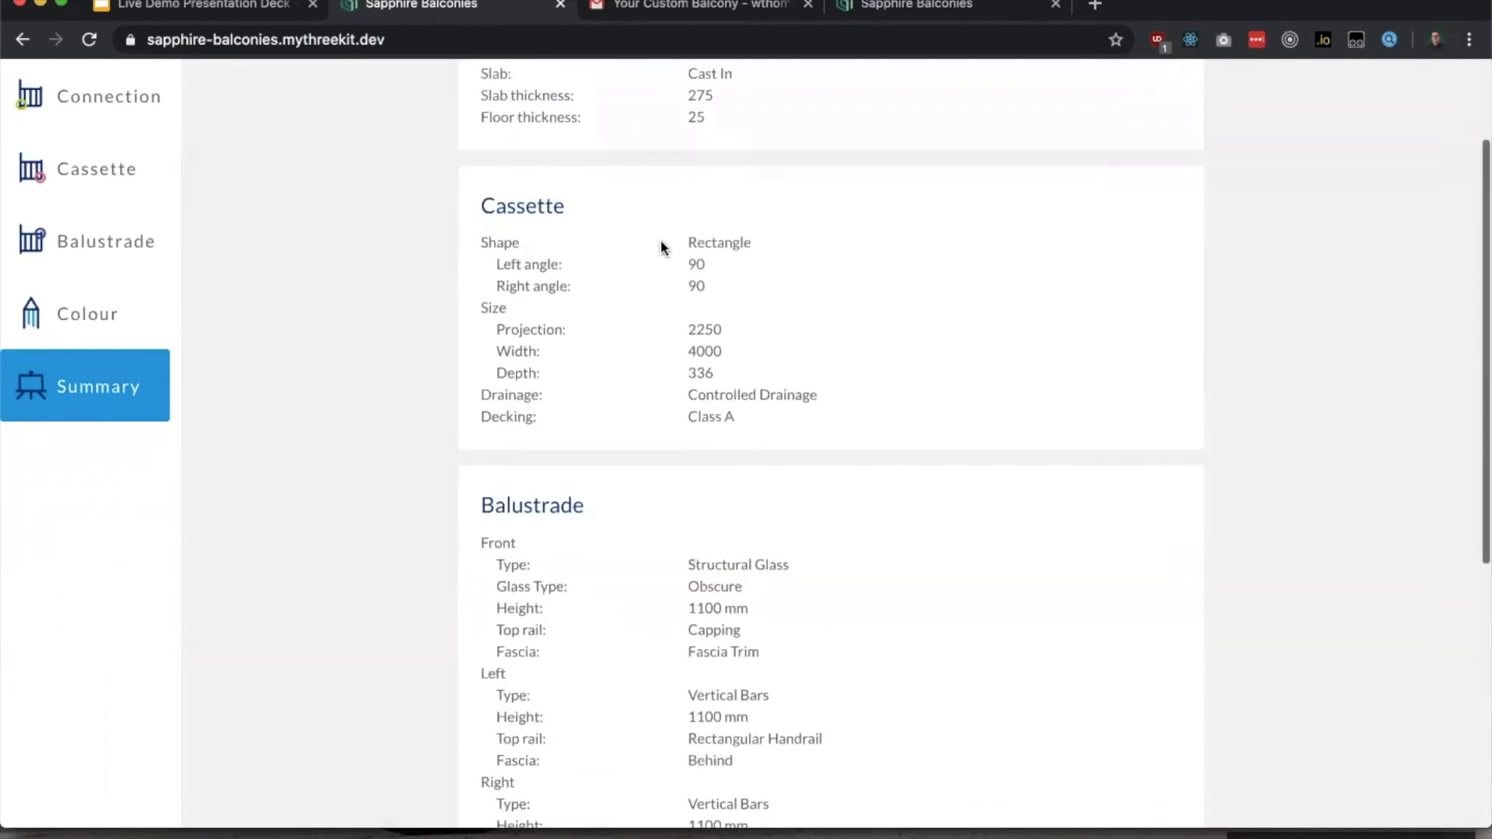
scroll(661, 241, down, 3)
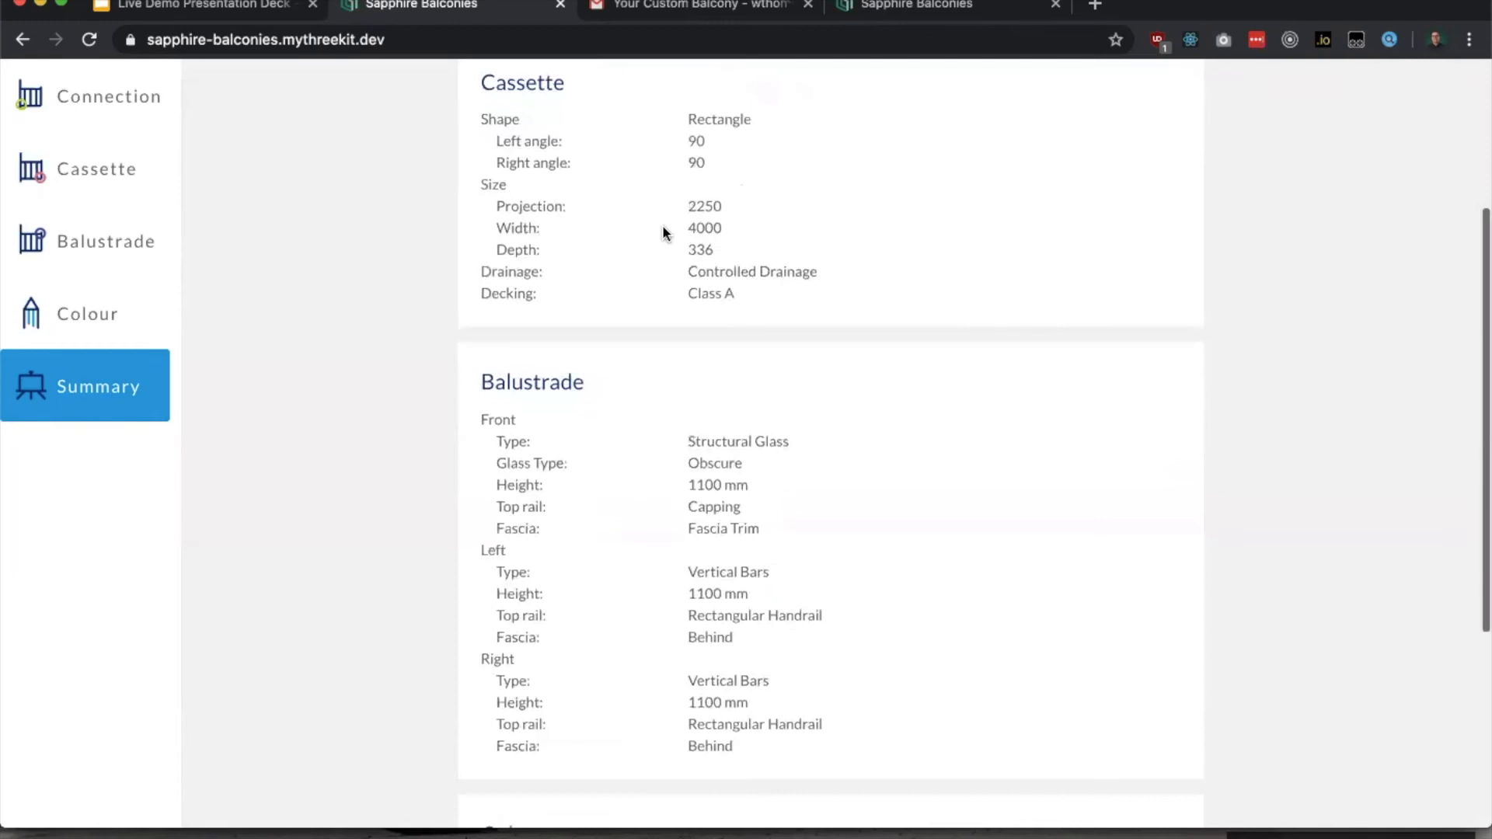
scroll(662, 222, down, 2)
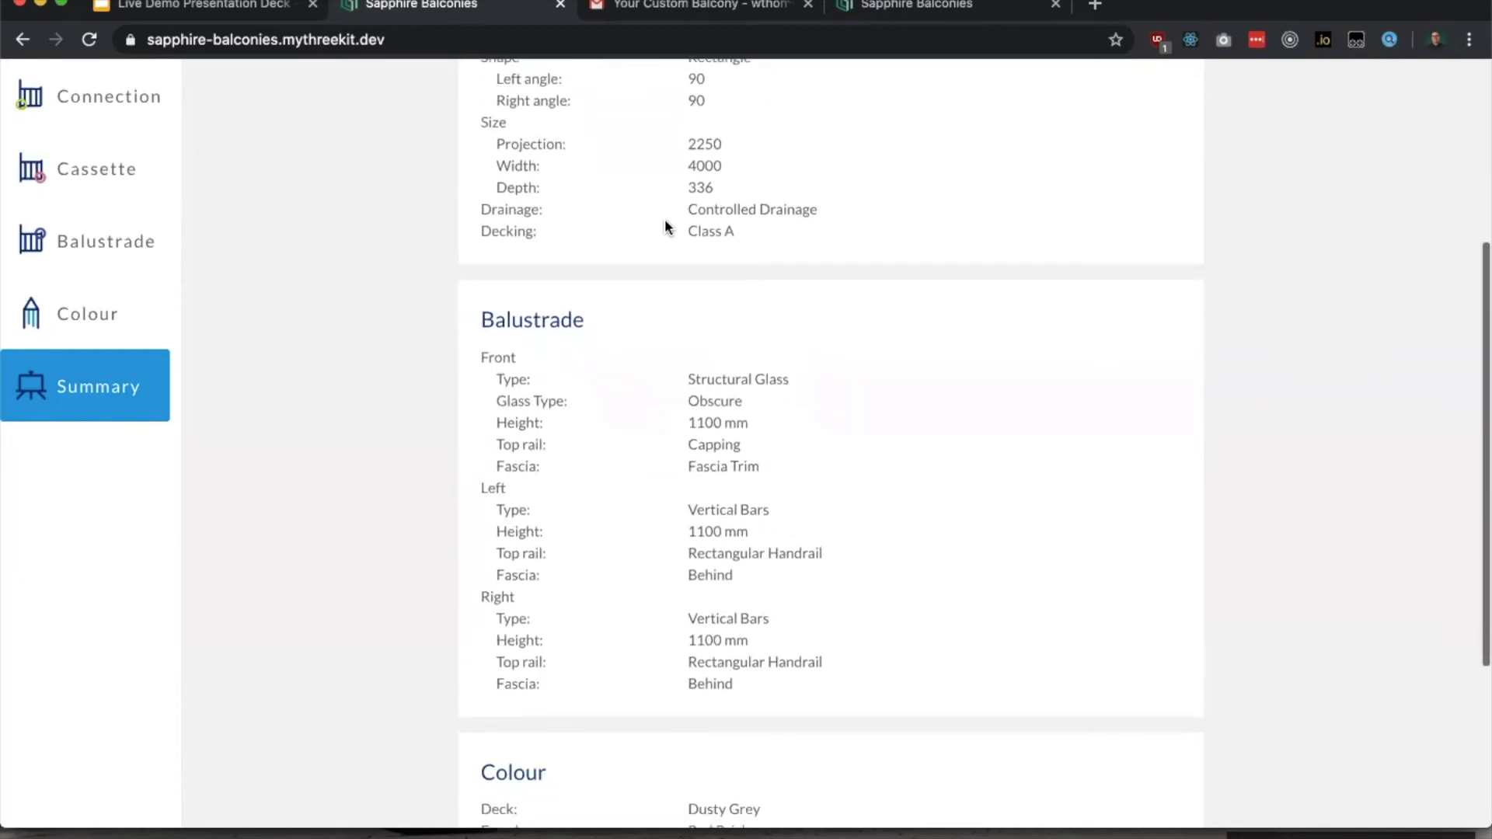
scroll(664, 221, down, 2)
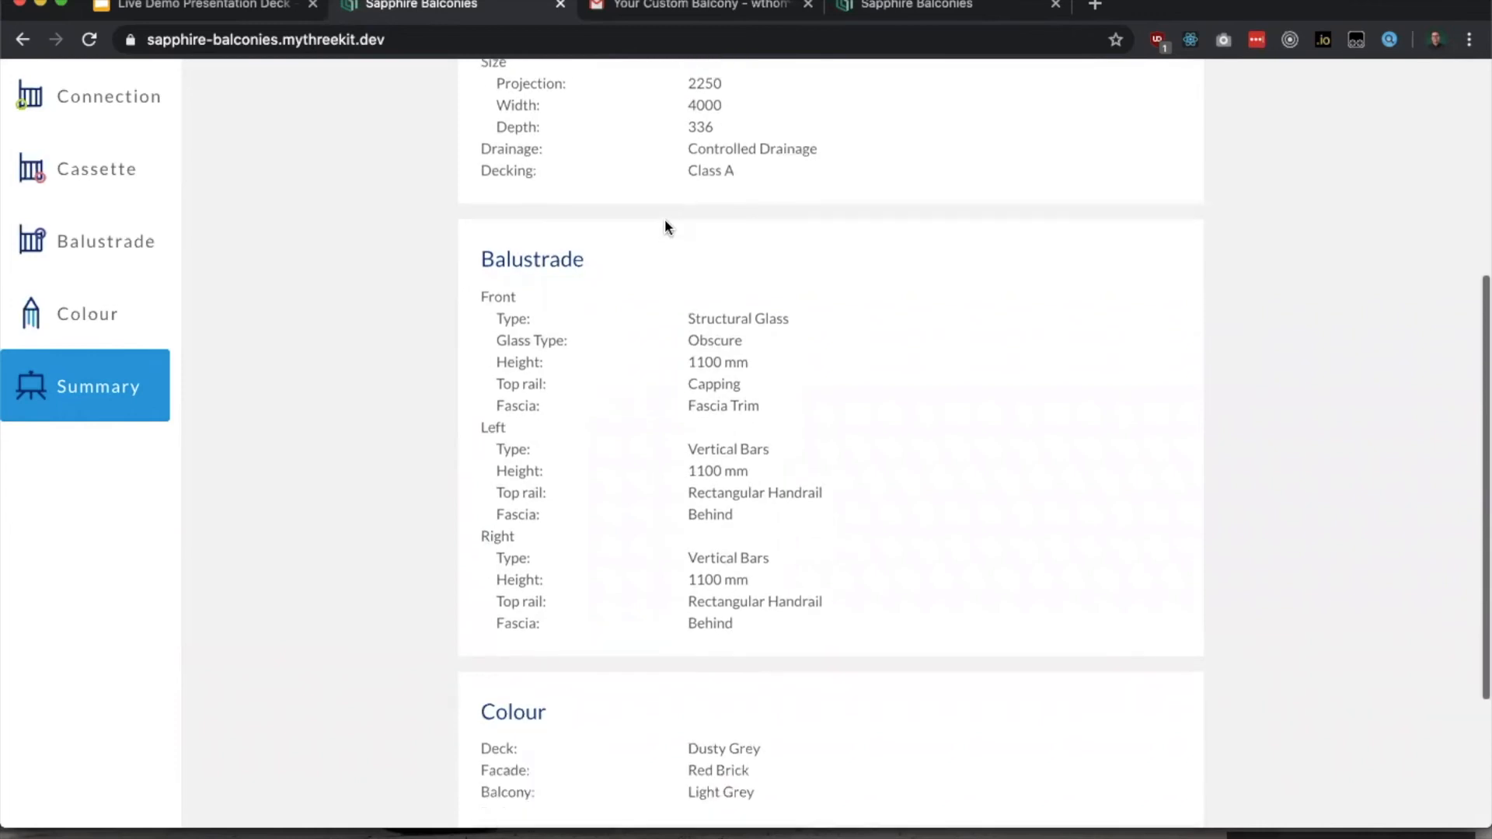
scroll(660, 264, up, 1)
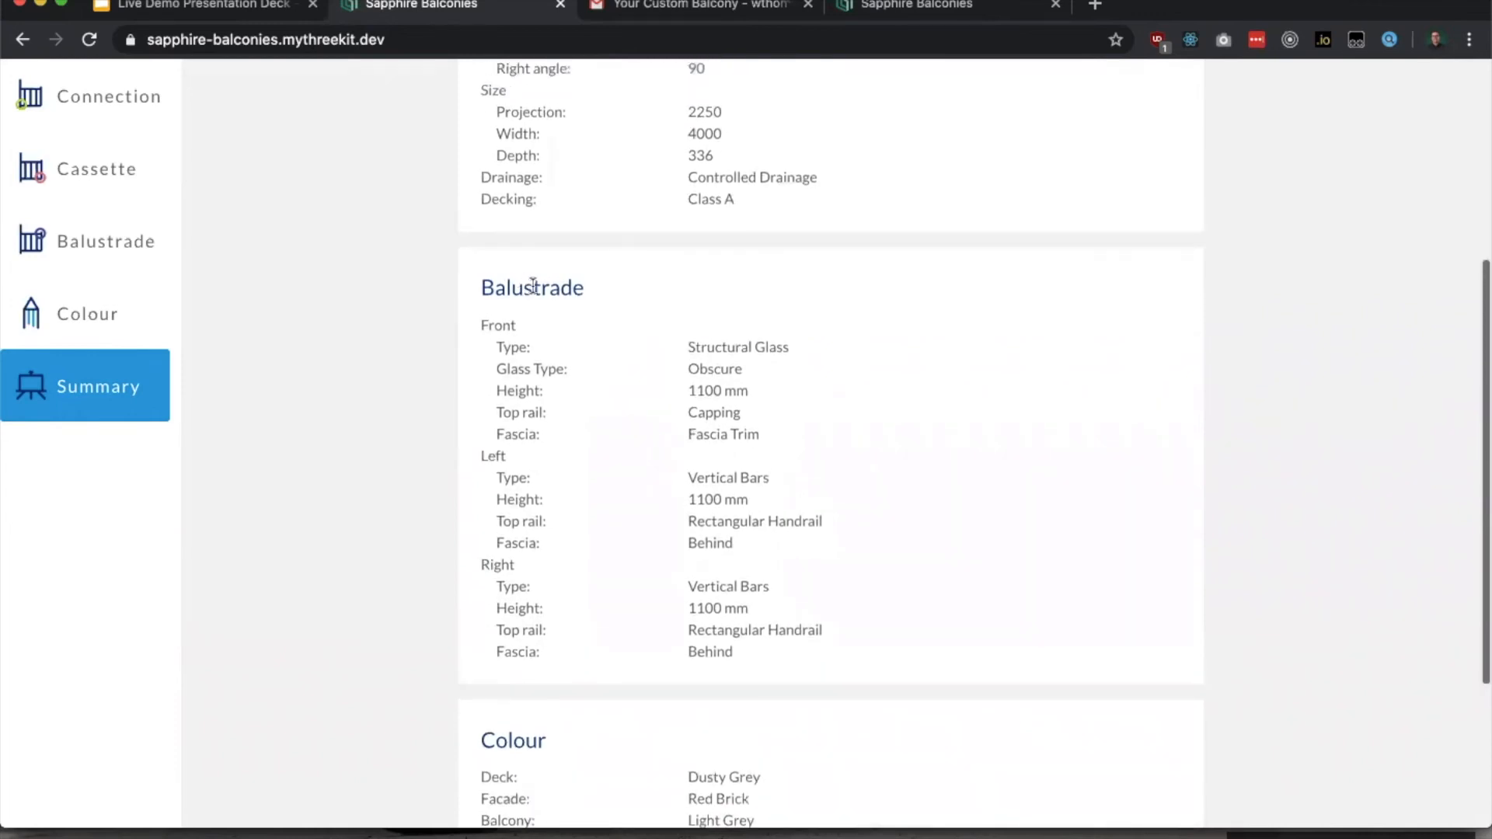
scroll(534, 389, up, 3)
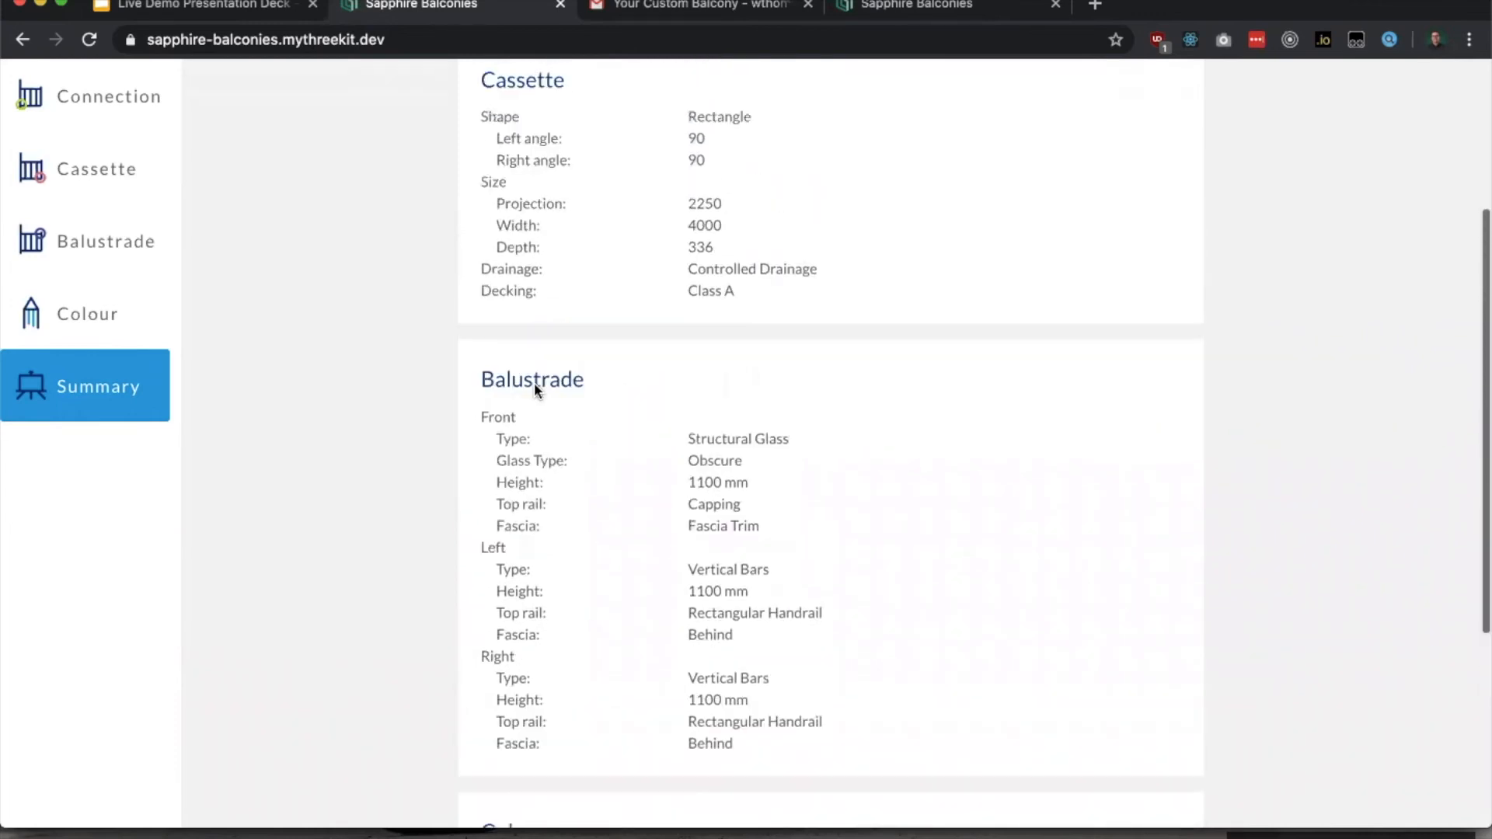
scroll(559, 390, down, 9)
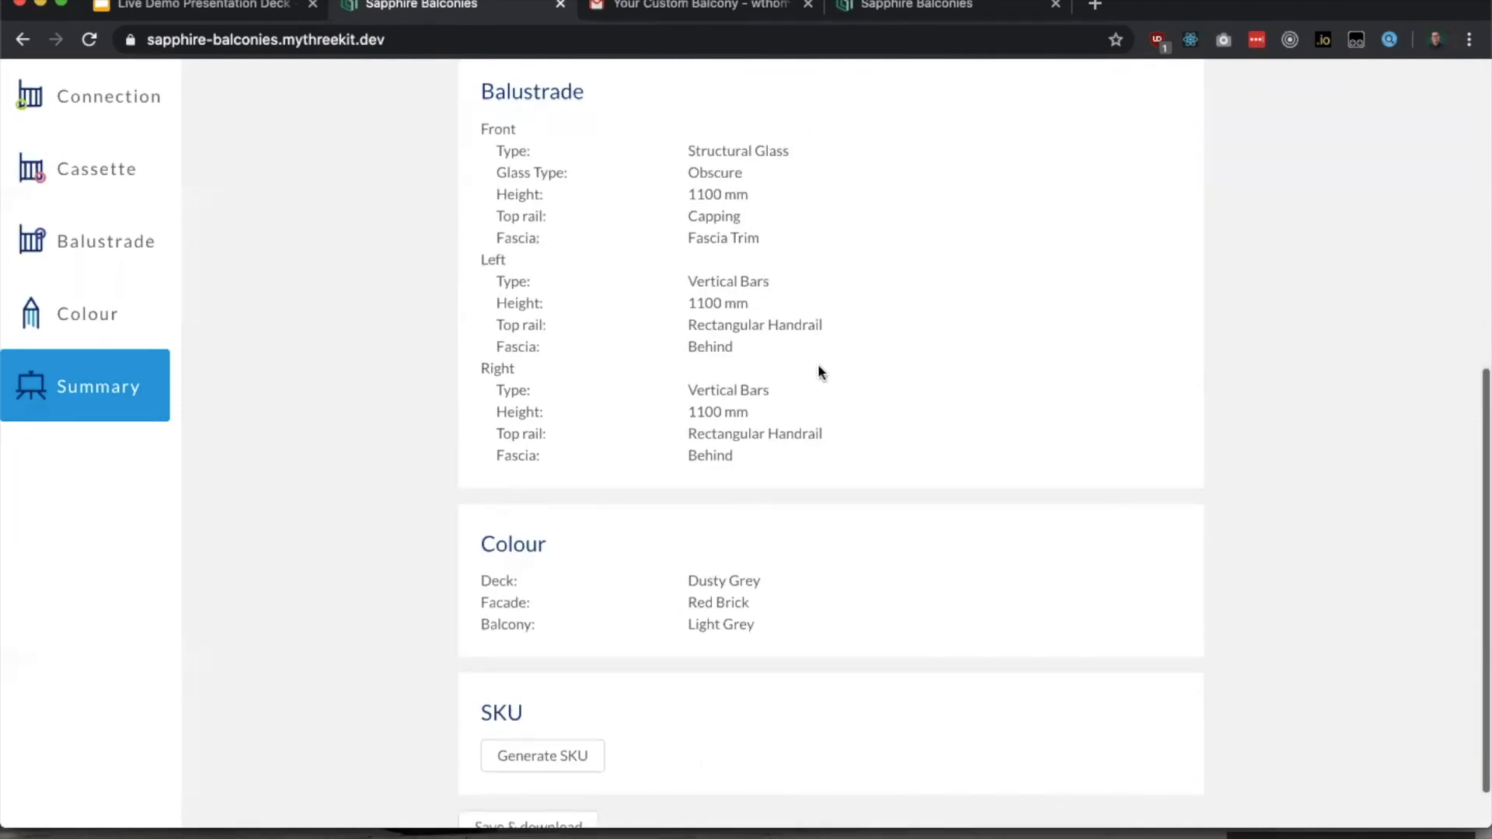
double_click(707, 411)
scroll(777, 575, down, 2)
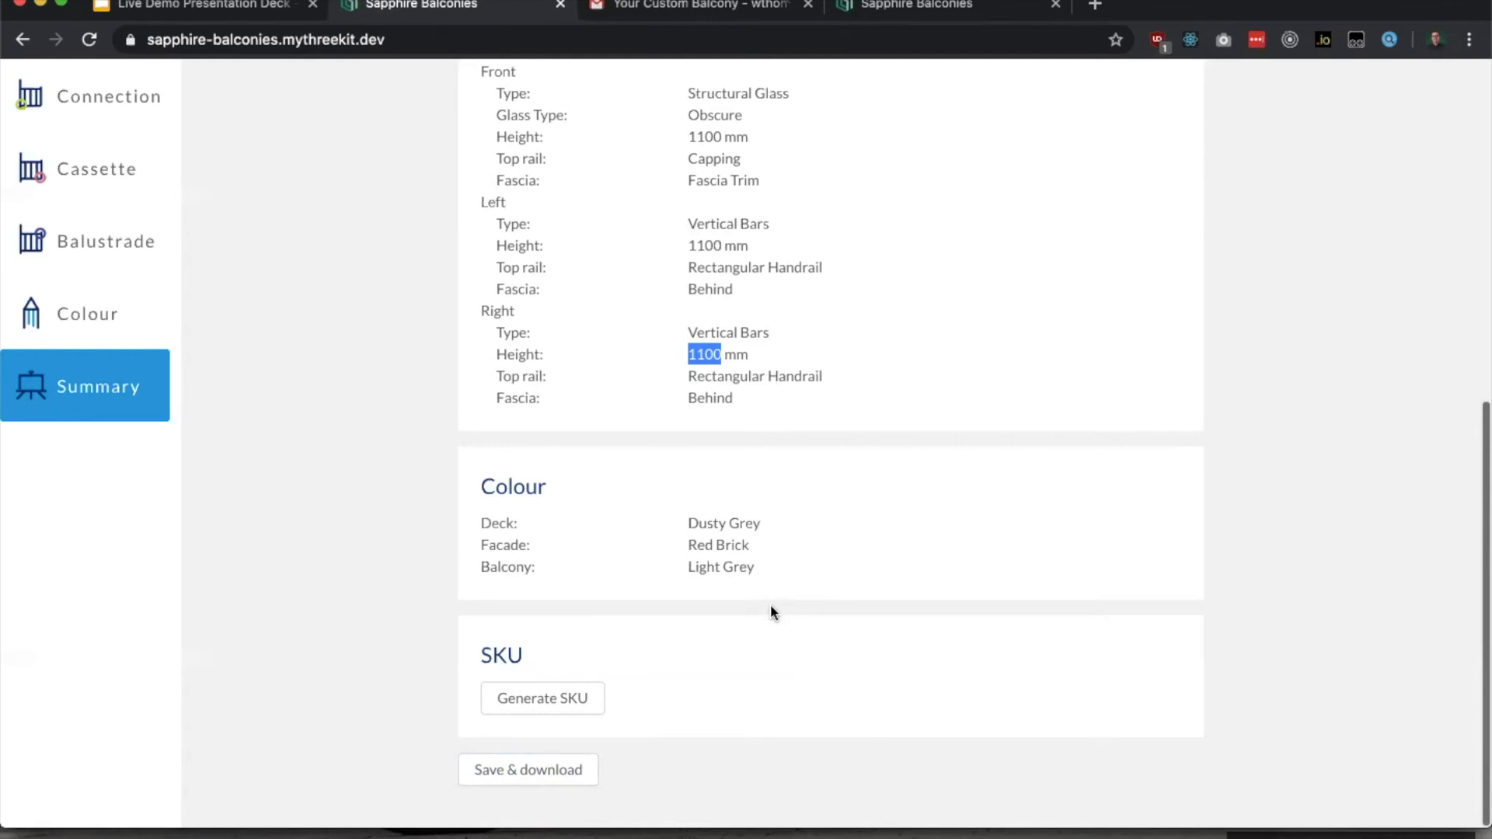
Step: Switch to Gmail and review the "Your Custom Balcony" email's preview images, download links and submitted project information
click(752, 9)
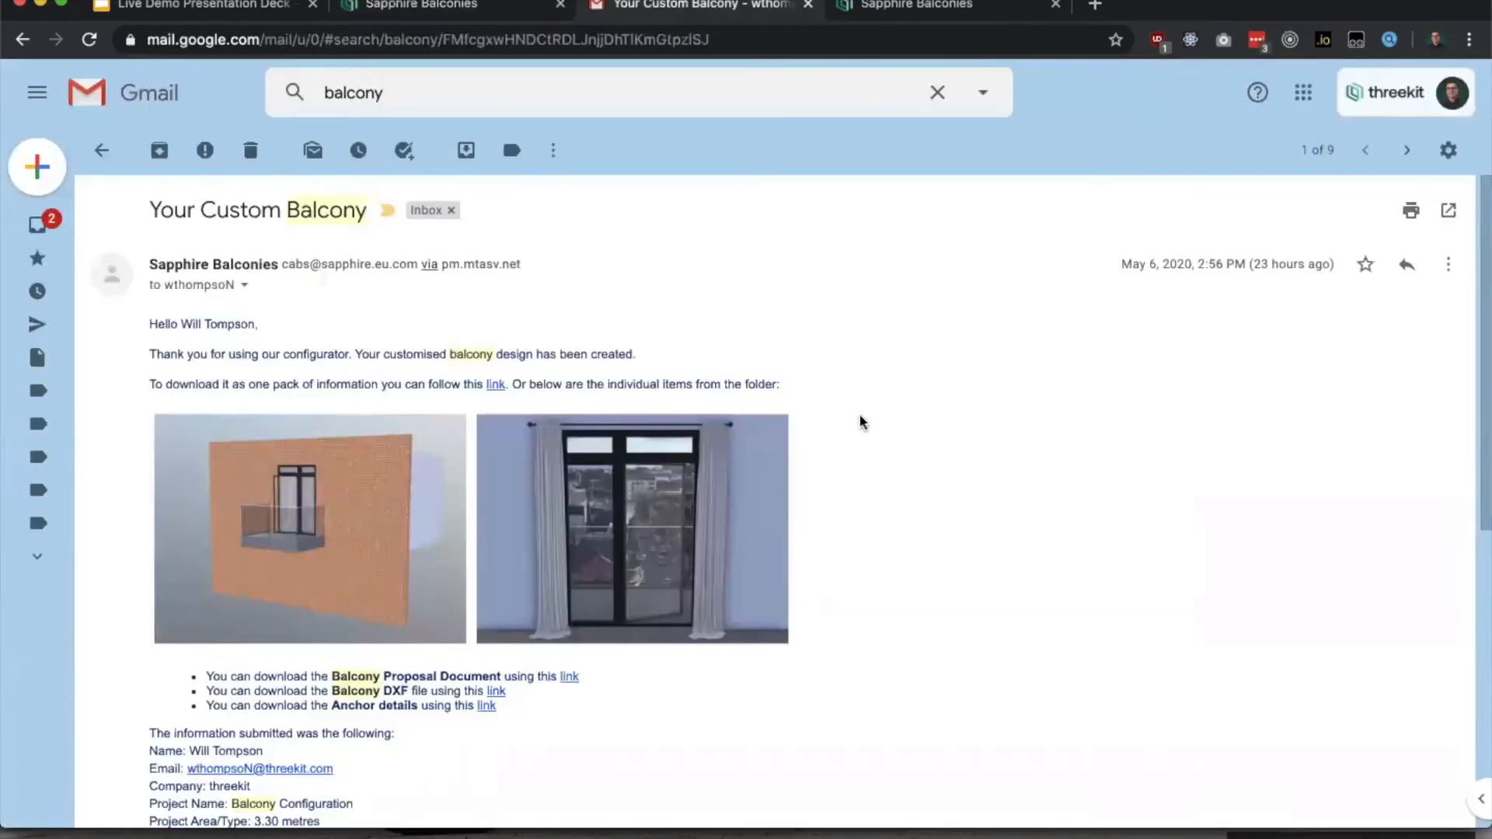
scroll(892, 425, down, 1)
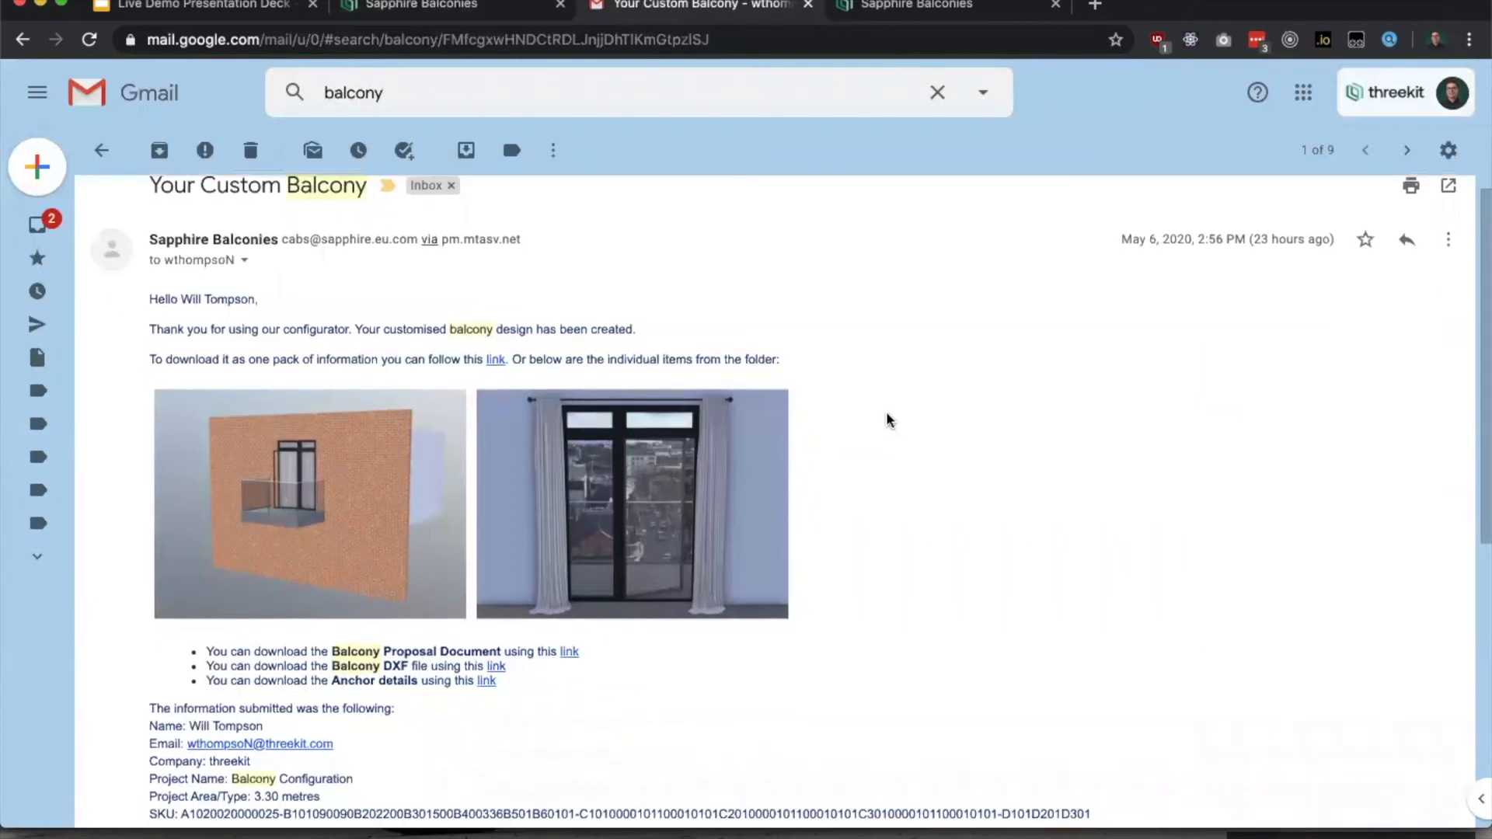
scroll(860, 480, down, 1)
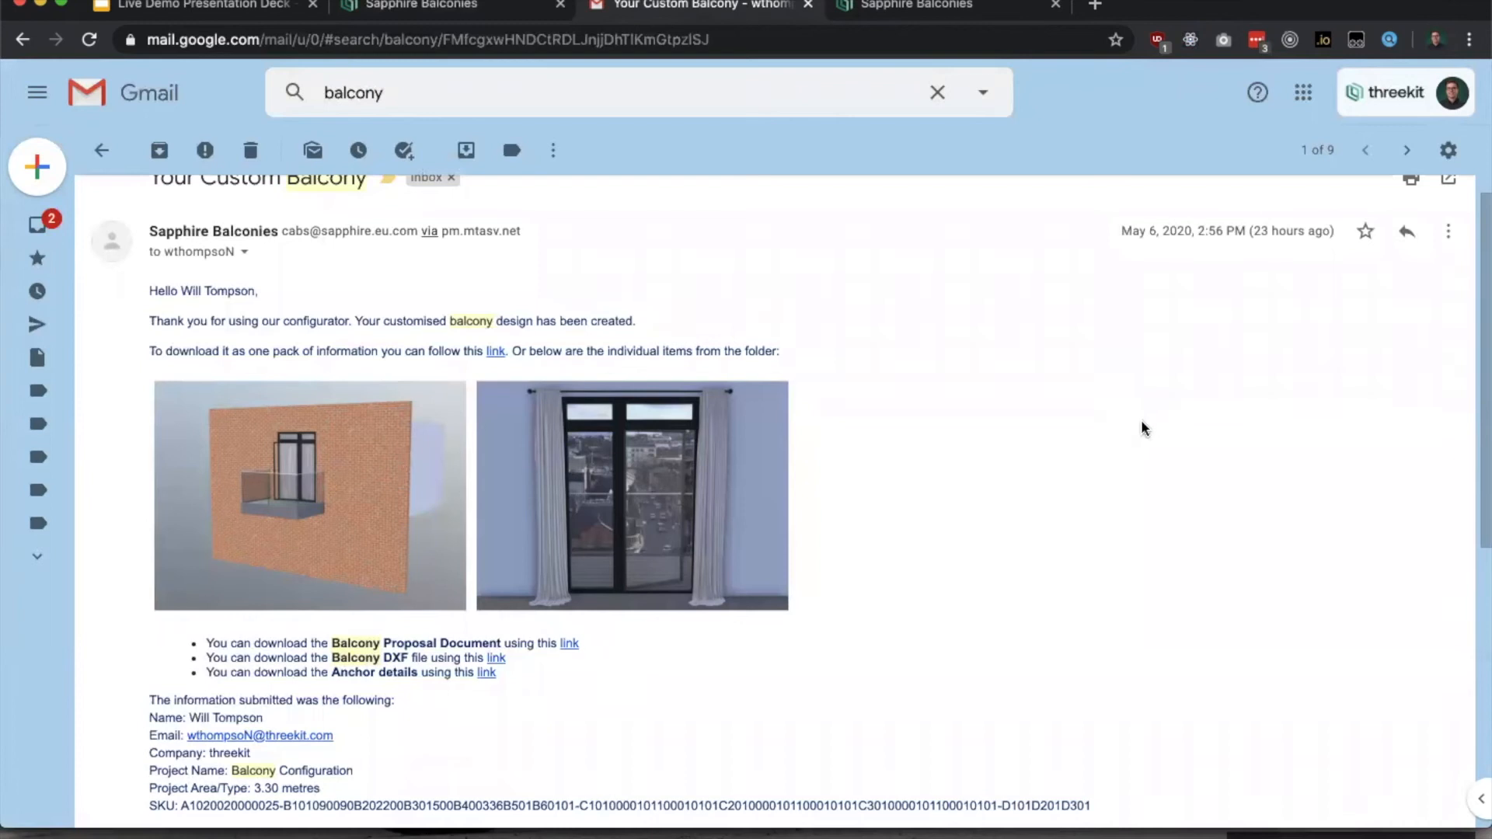
scroll(1144, 425, down, 1)
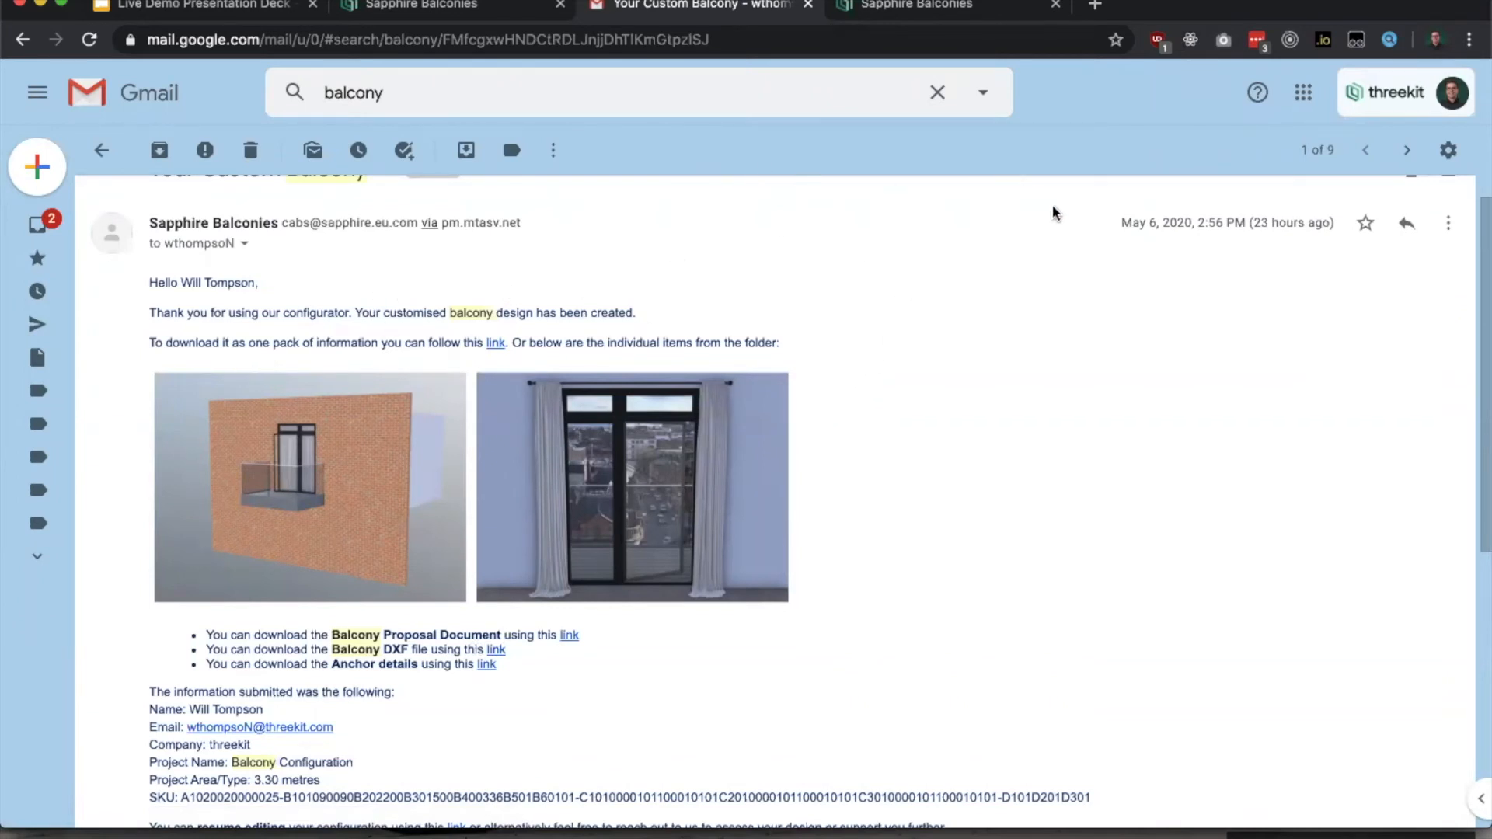
Step: Switch to the opened balcony proposal PDF to examine the document
click(997, 11)
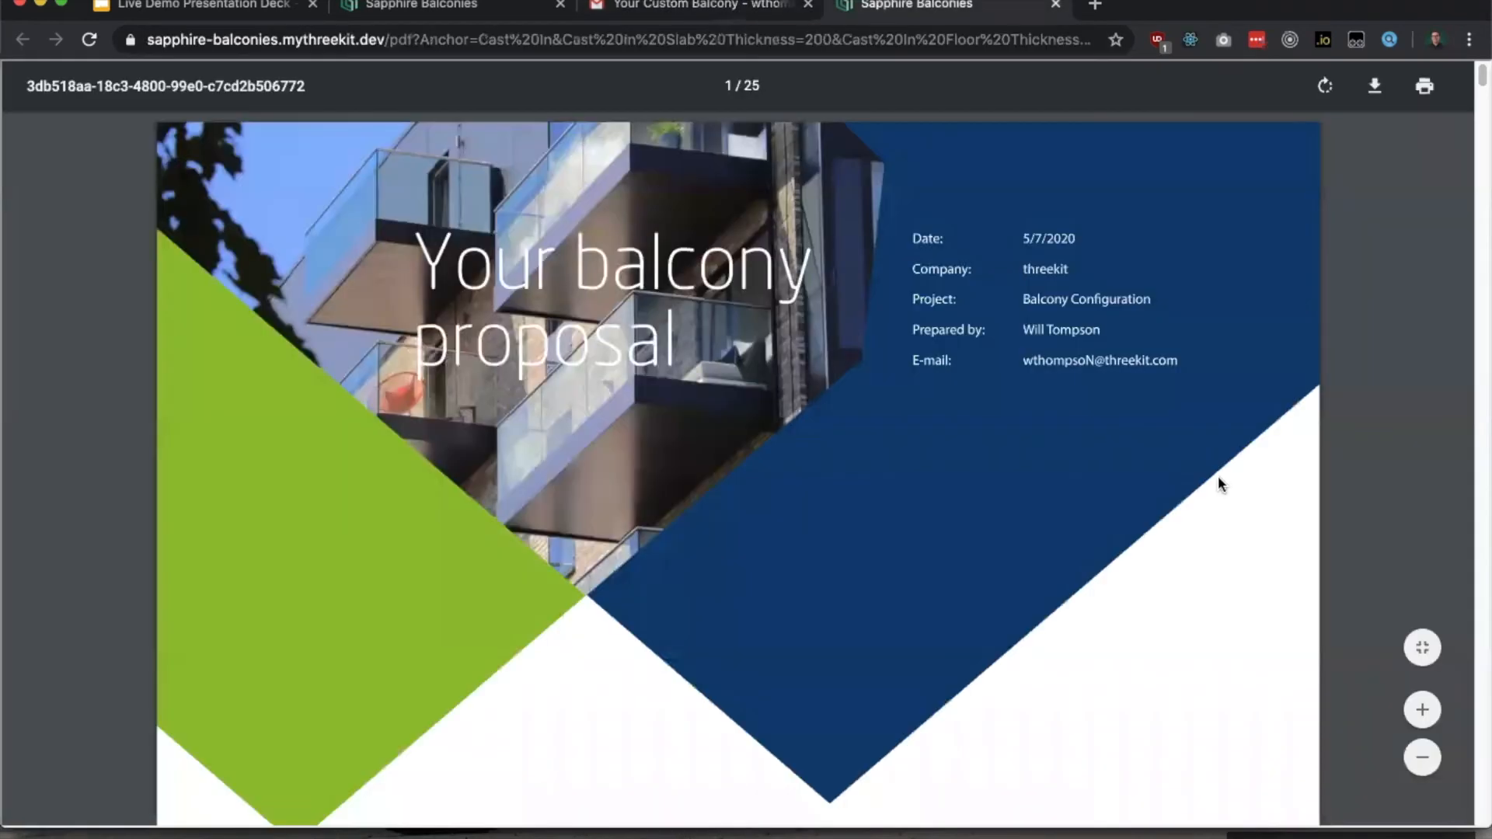